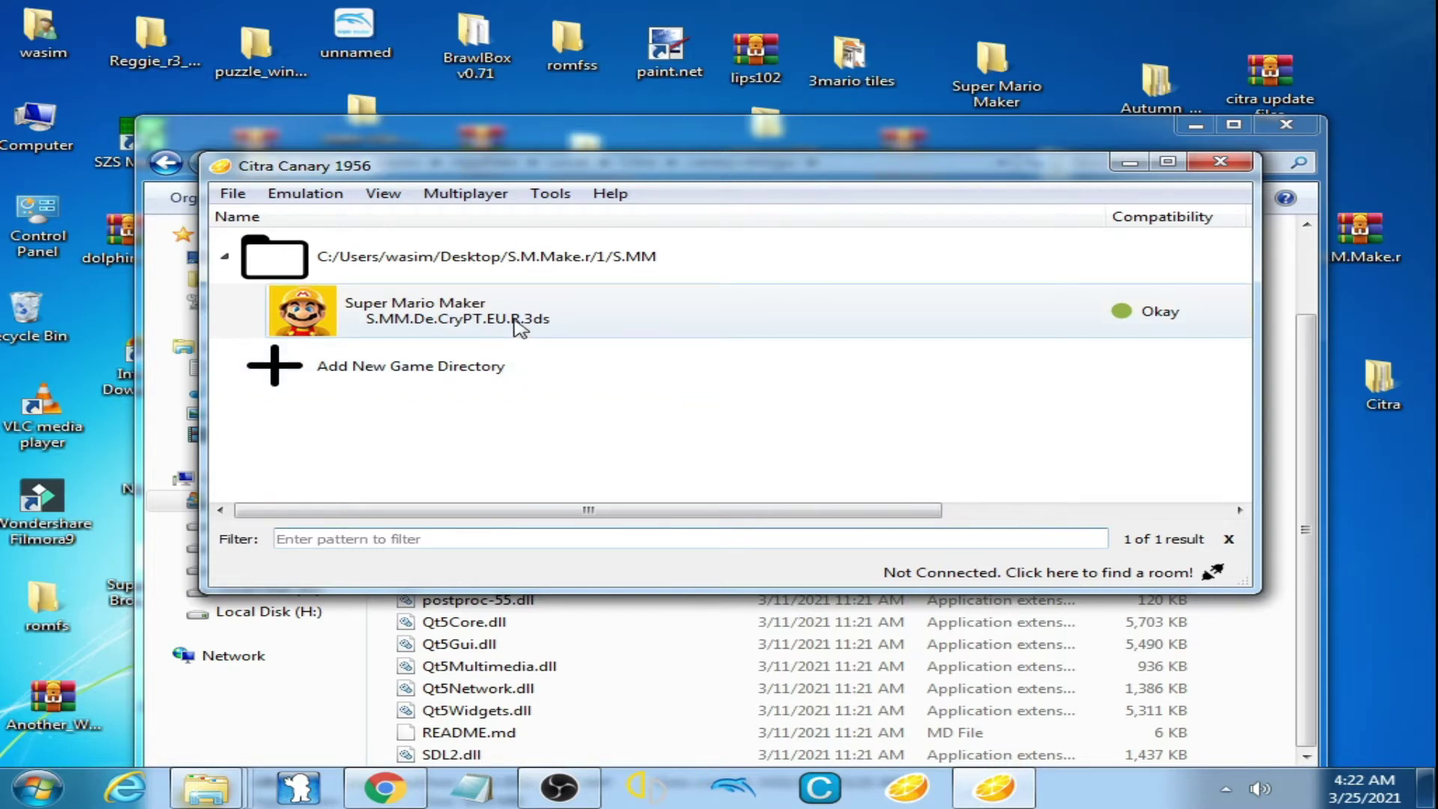
# - Launch Super Mario Maker from Citra's game list and start it from the title screen
pyautogui.doubleClick(582, 319)
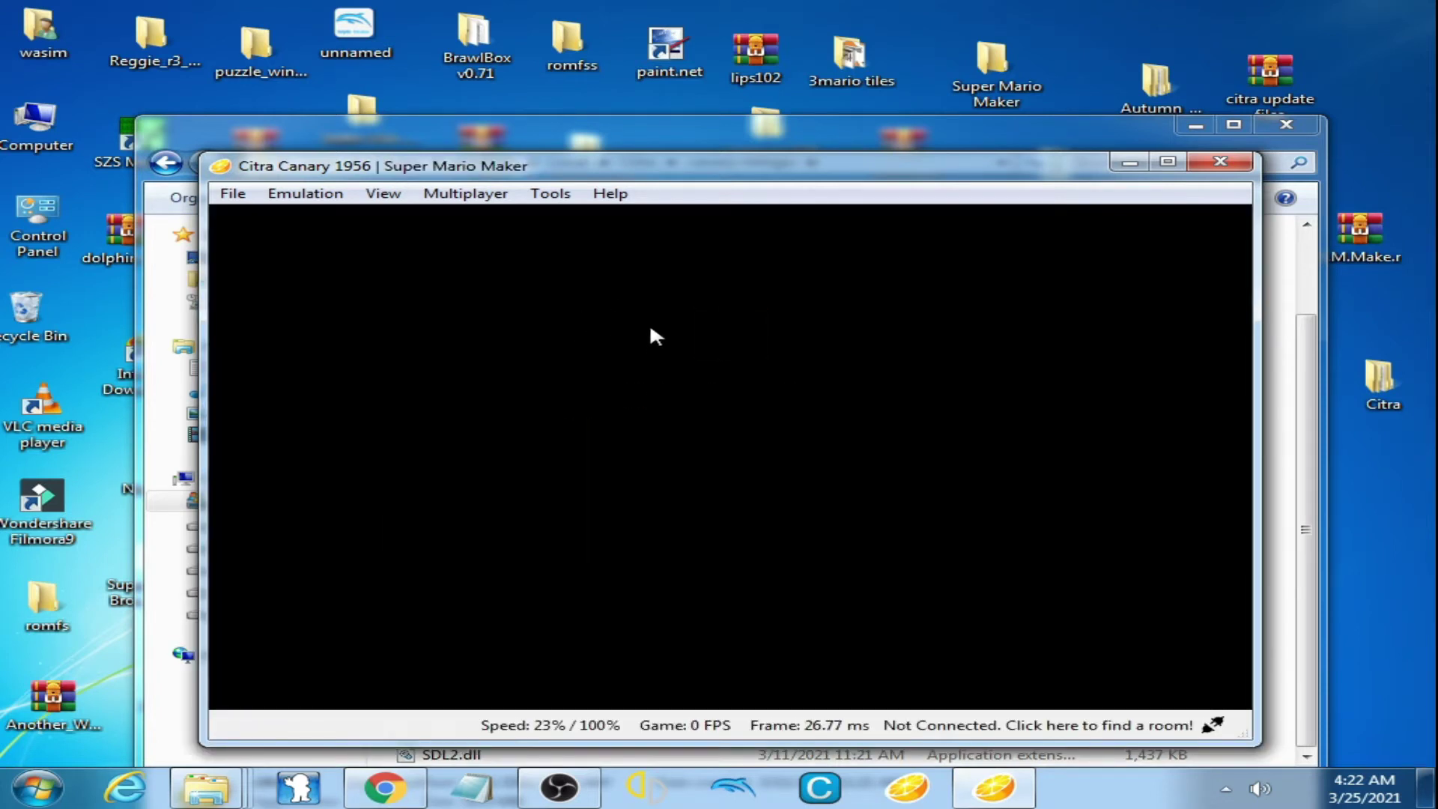
pyautogui.moveTo(723, 174); pyautogui.dragTo(719, 128)
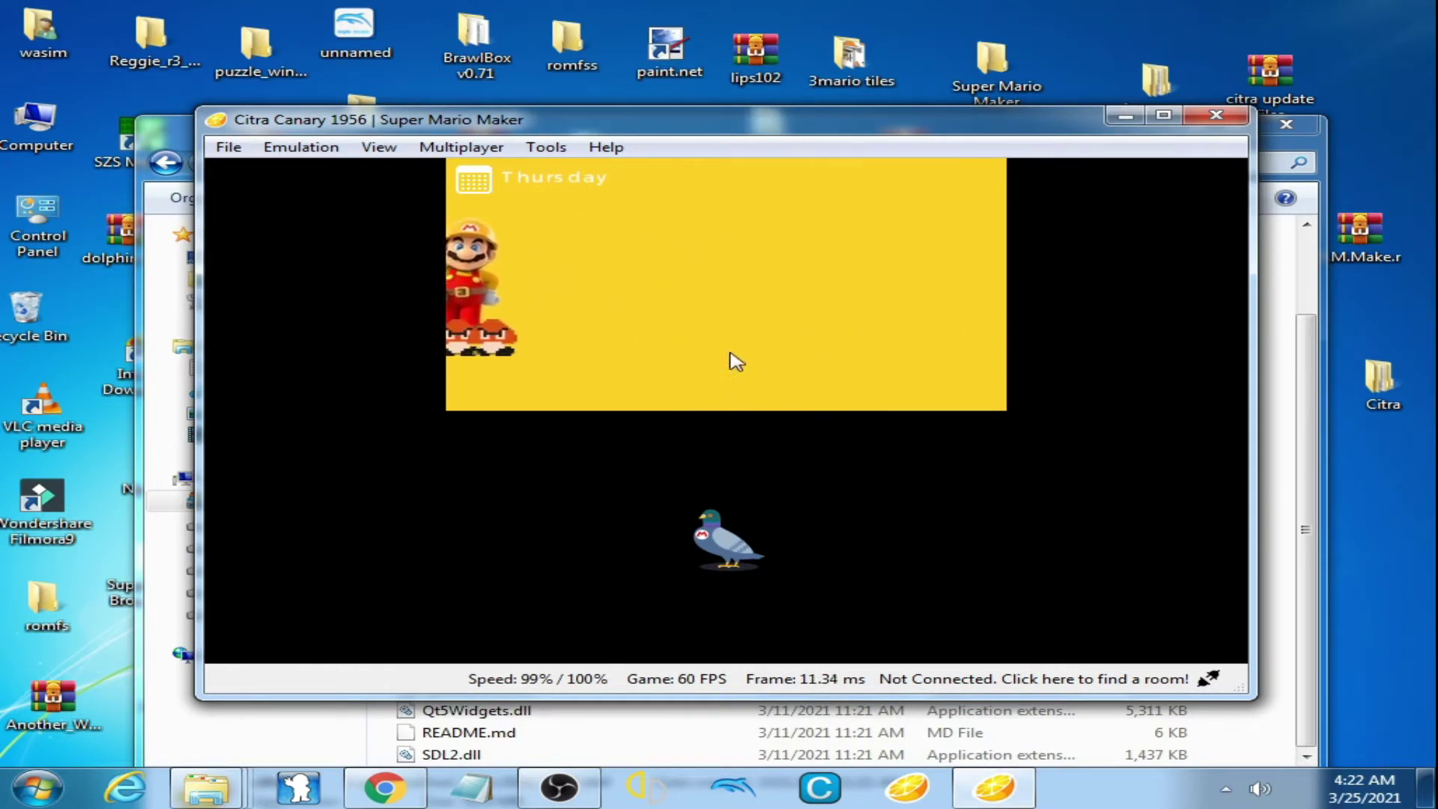
pyautogui.click(730, 419)
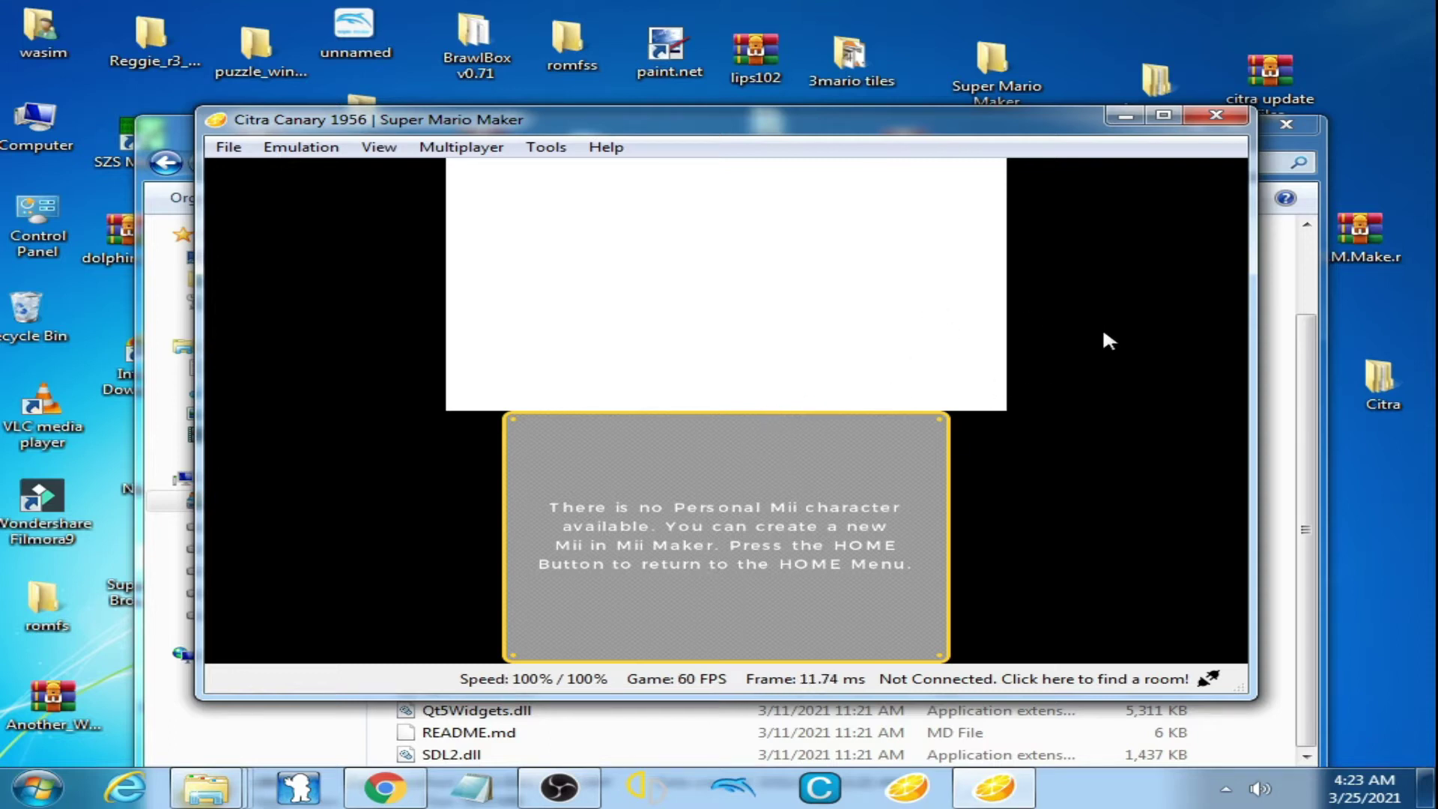
# - Close Citra, confirming the exit with Yes
pyautogui.click(1213, 120)
pyautogui.click(712, 442)
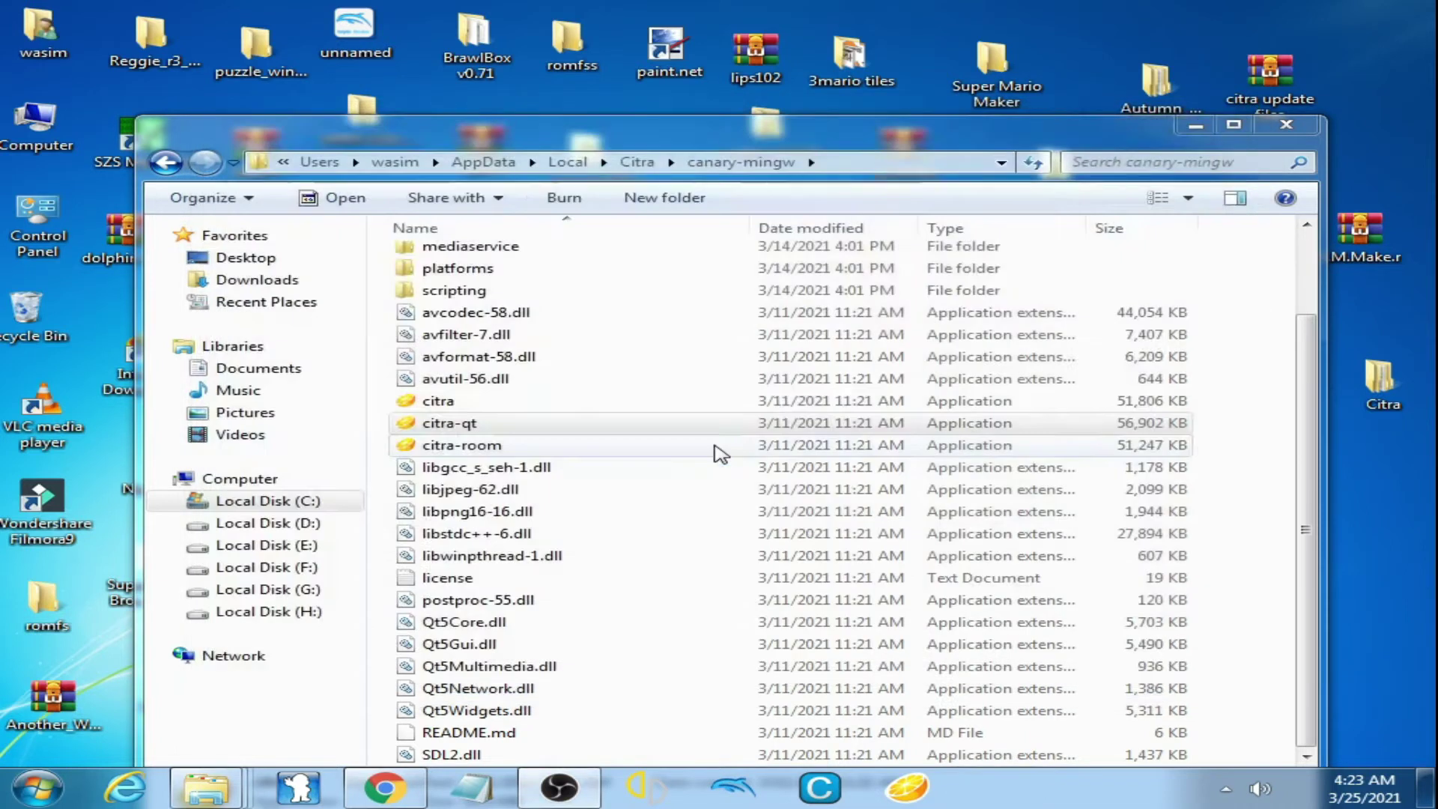
pyautogui.moveTo(923, 149)
pyautogui.mouseDown()
pyautogui.moveTo(791, 84)
pyautogui.moveTo(657, 72)
pyautogui.moveTo(278, 94)
pyautogui.moveTo(558, 78)
pyautogui.mouseUp()
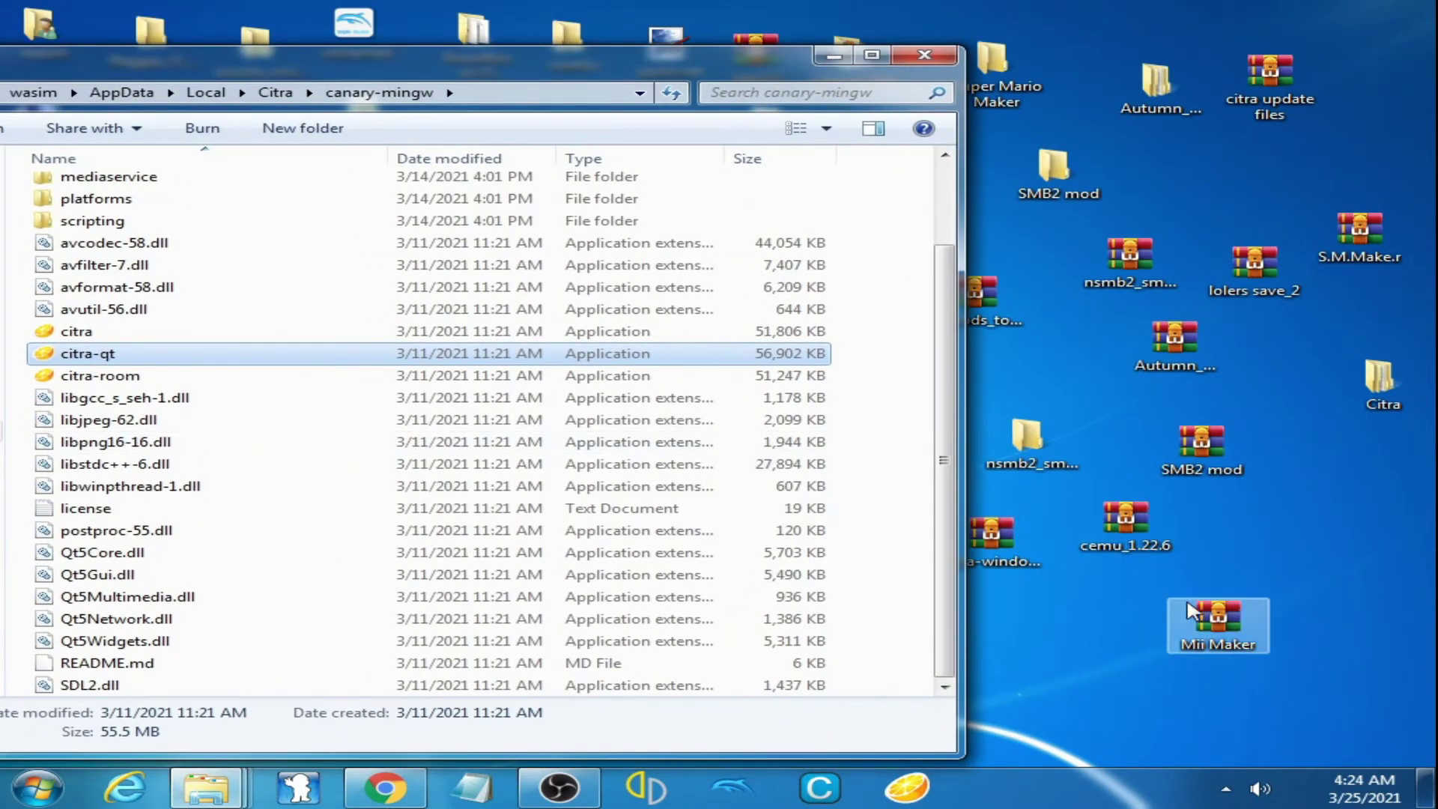
# - Extract the Mii Maker archive into a 'Mii Maker' folder
pyautogui.rightClick(1213, 635)
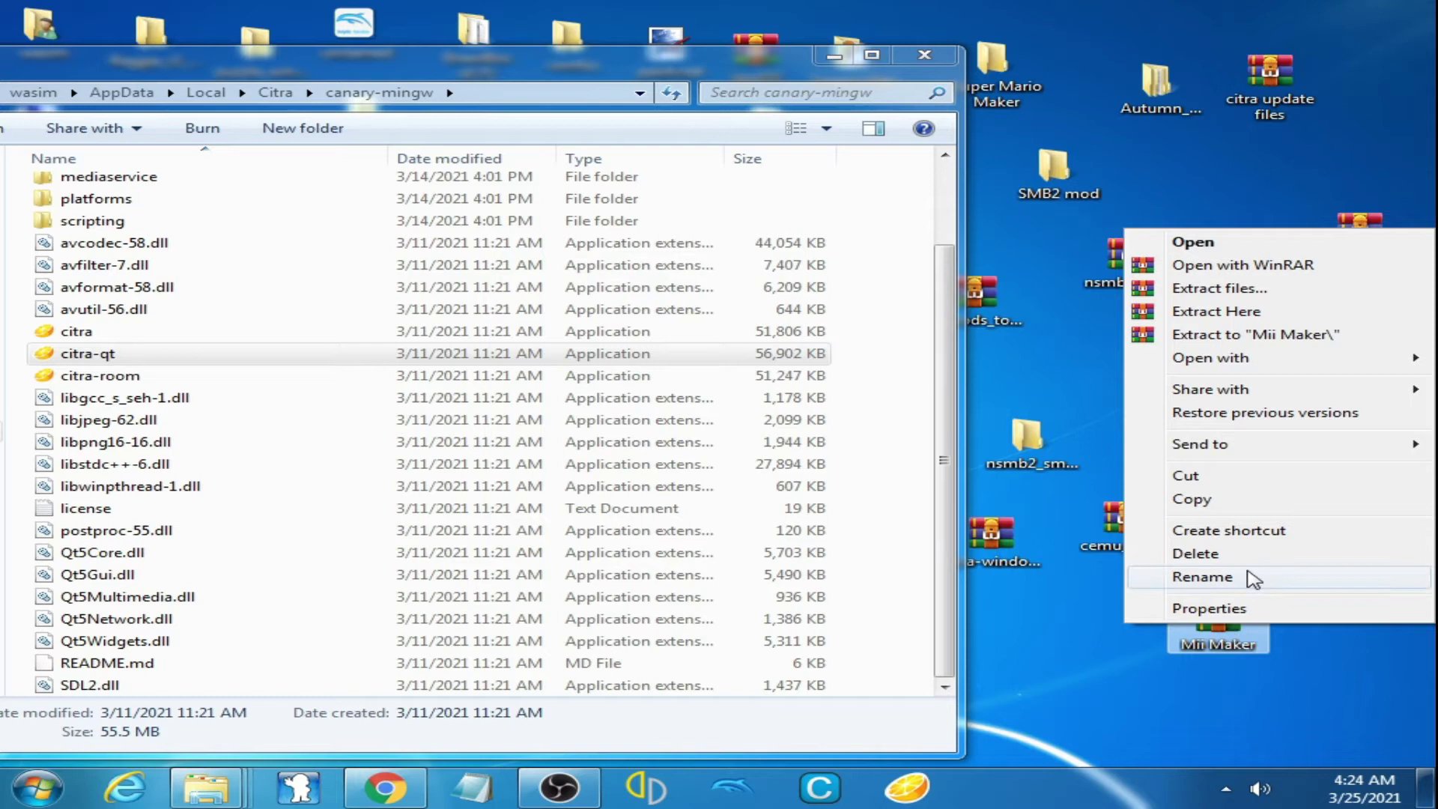
pyautogui.click(1198, 334)
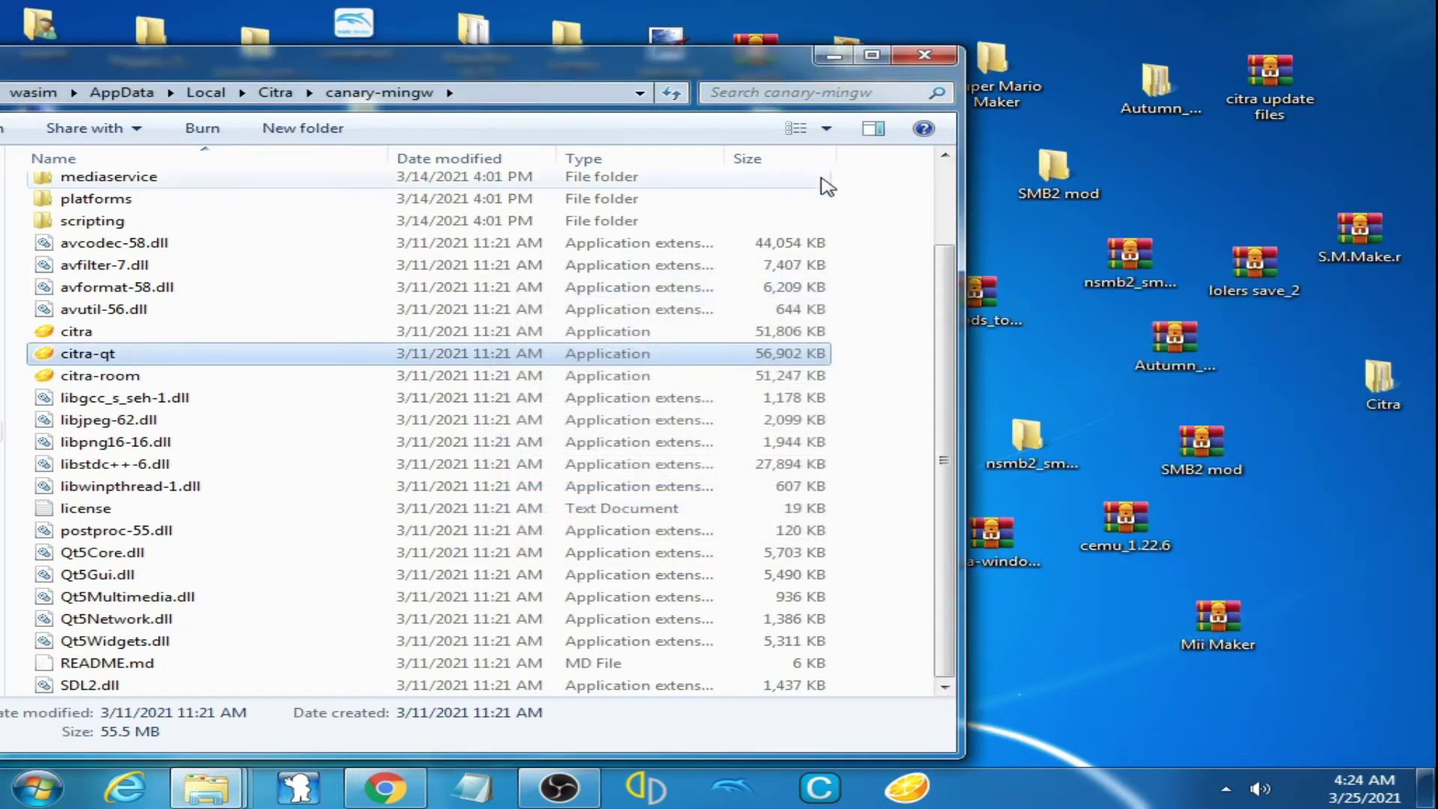
pyautogui.moveTo(756, 72); pyautogui.dragTo(258, 132)
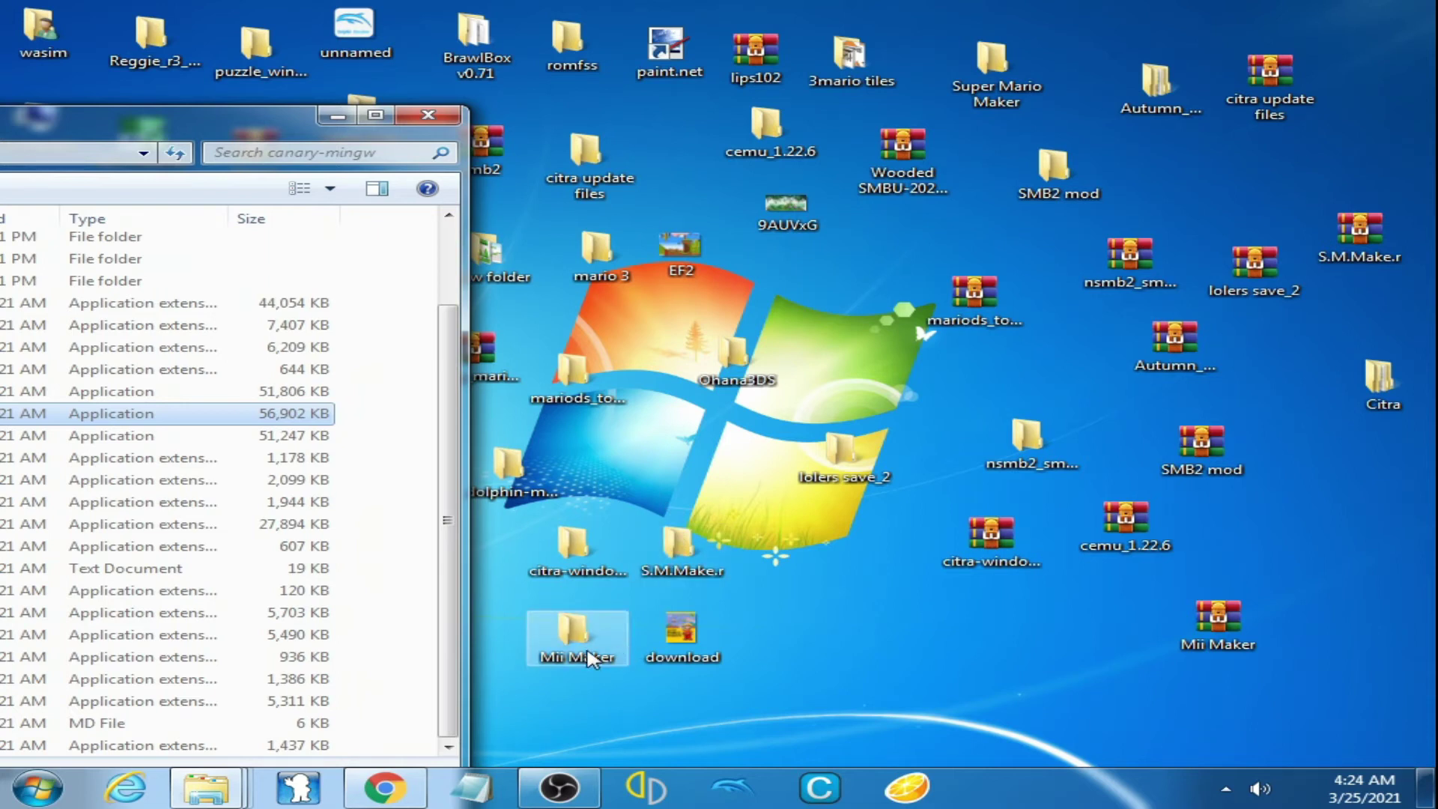
pyautogui.moveTo(592, 659); pyautogui.dragTo(1072, 646)
# - Open the extracted Mii Maker folder and copy Mii Maker.app
pyautogui.doubleClick(1075, 652)
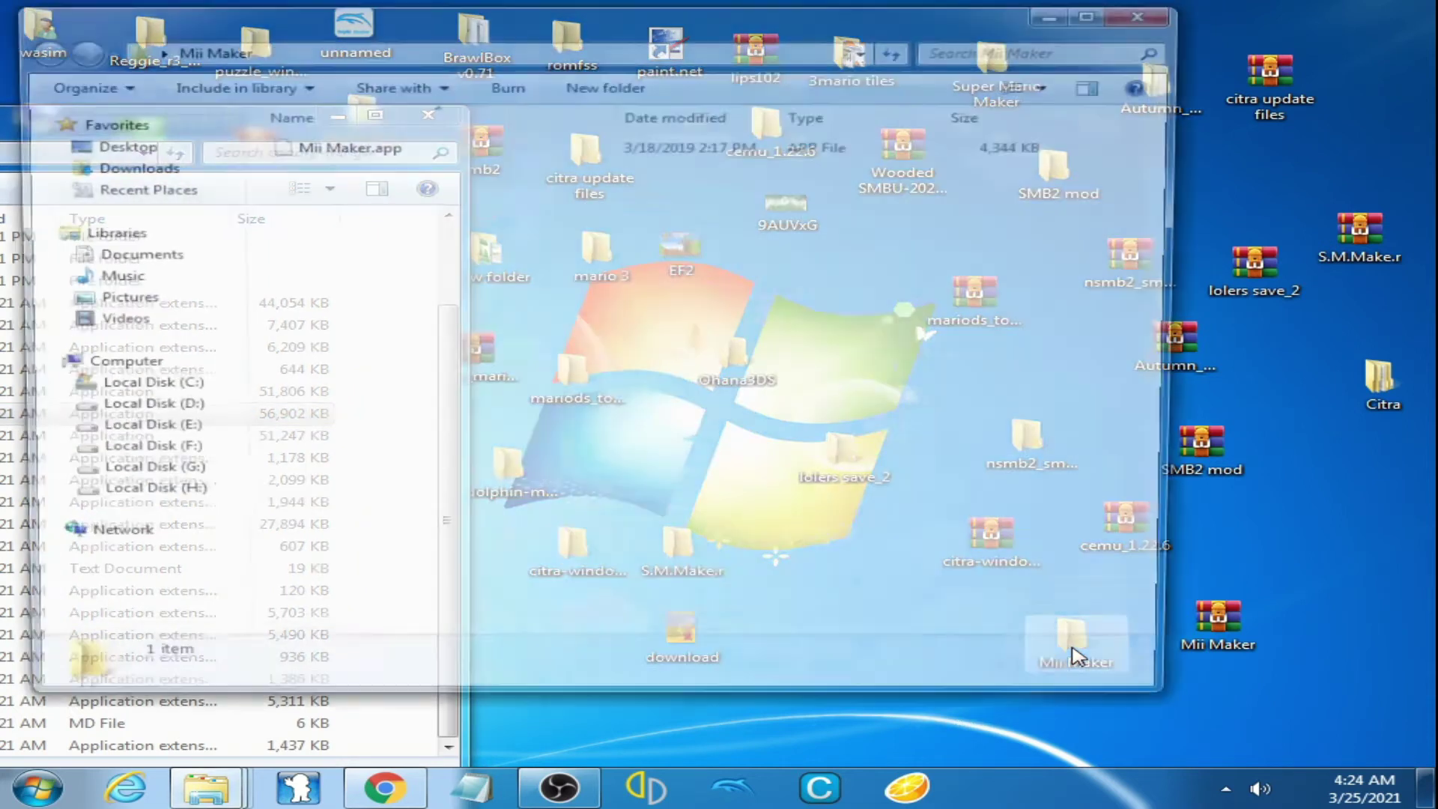
pyautogui.moveTo(475, 32)
pyautogui.mouseDown()
pyautogui.moveTo(674, 116)
pyautogui.moveTo(1131, 179)
pyautogui.mouseUp()
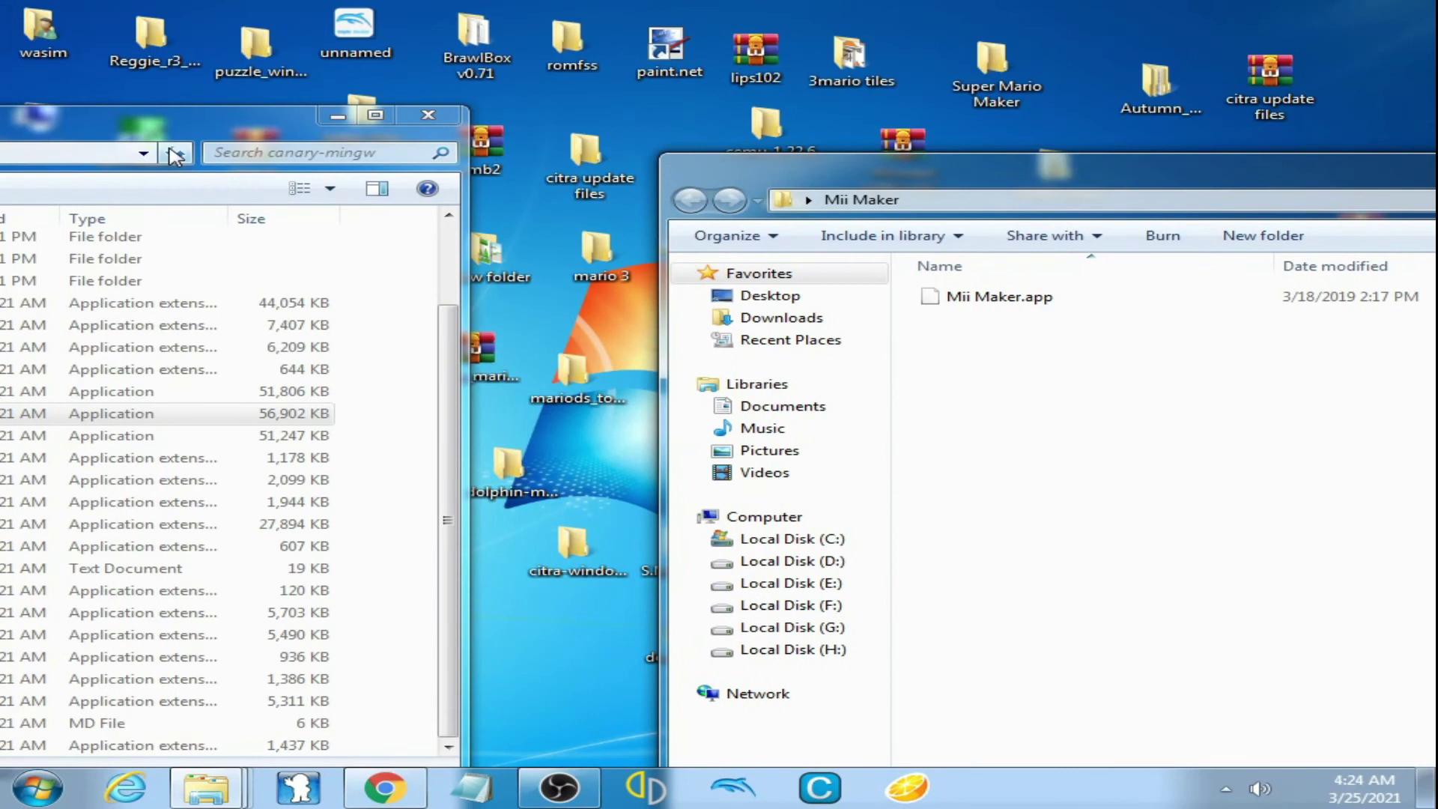
pyautogui.moveTo(187, 114); pyautogui.dragTo(612, 64)
pyautogui.click(996, 307)
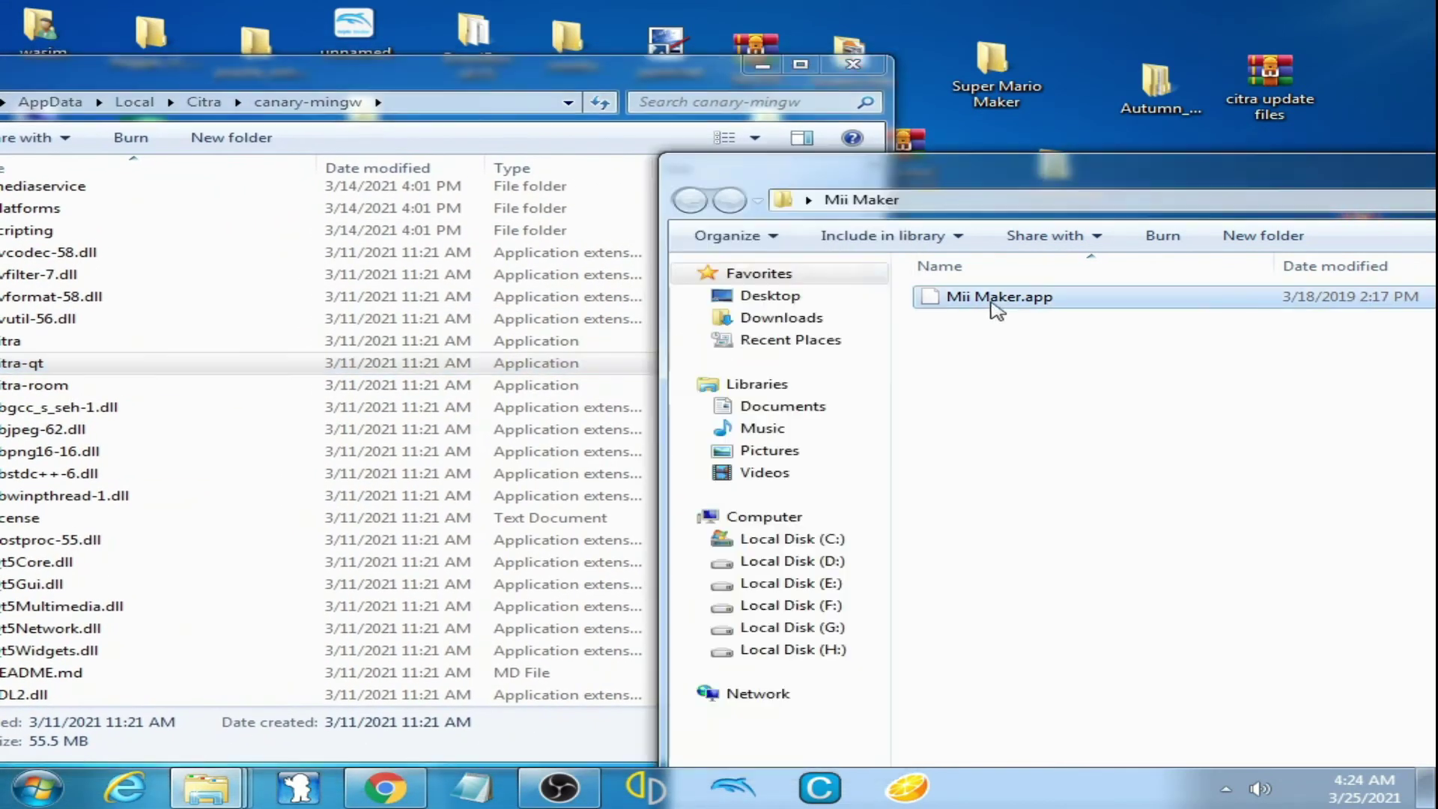
pyautogui.rightClick(996, 303)
pyautogui.click(1052, 543)
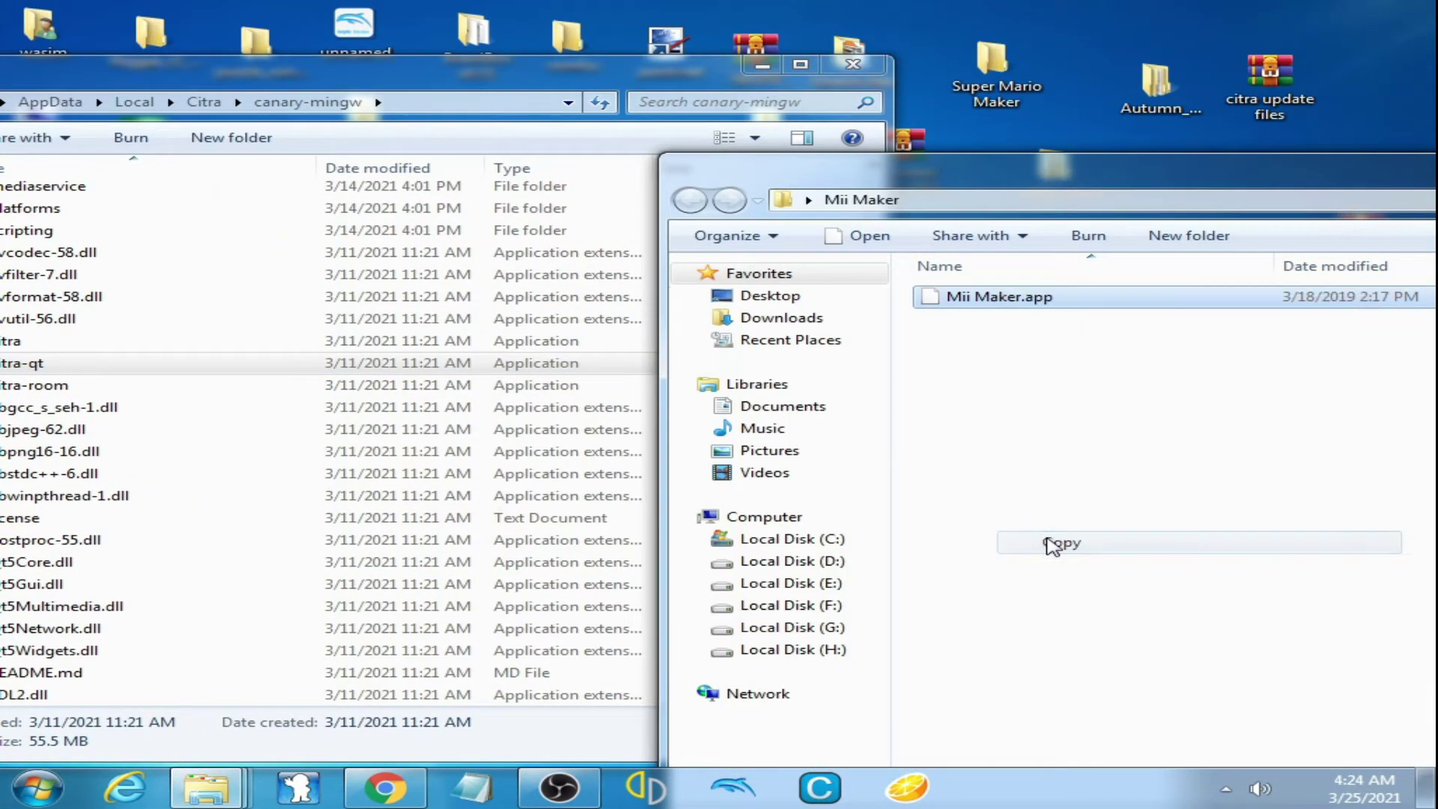
# - Paste Mii Maker.app into Citra's canary-mingw folder
pyautogui.moveTo(316, 81); pyautogui.dragTo(813, 74)
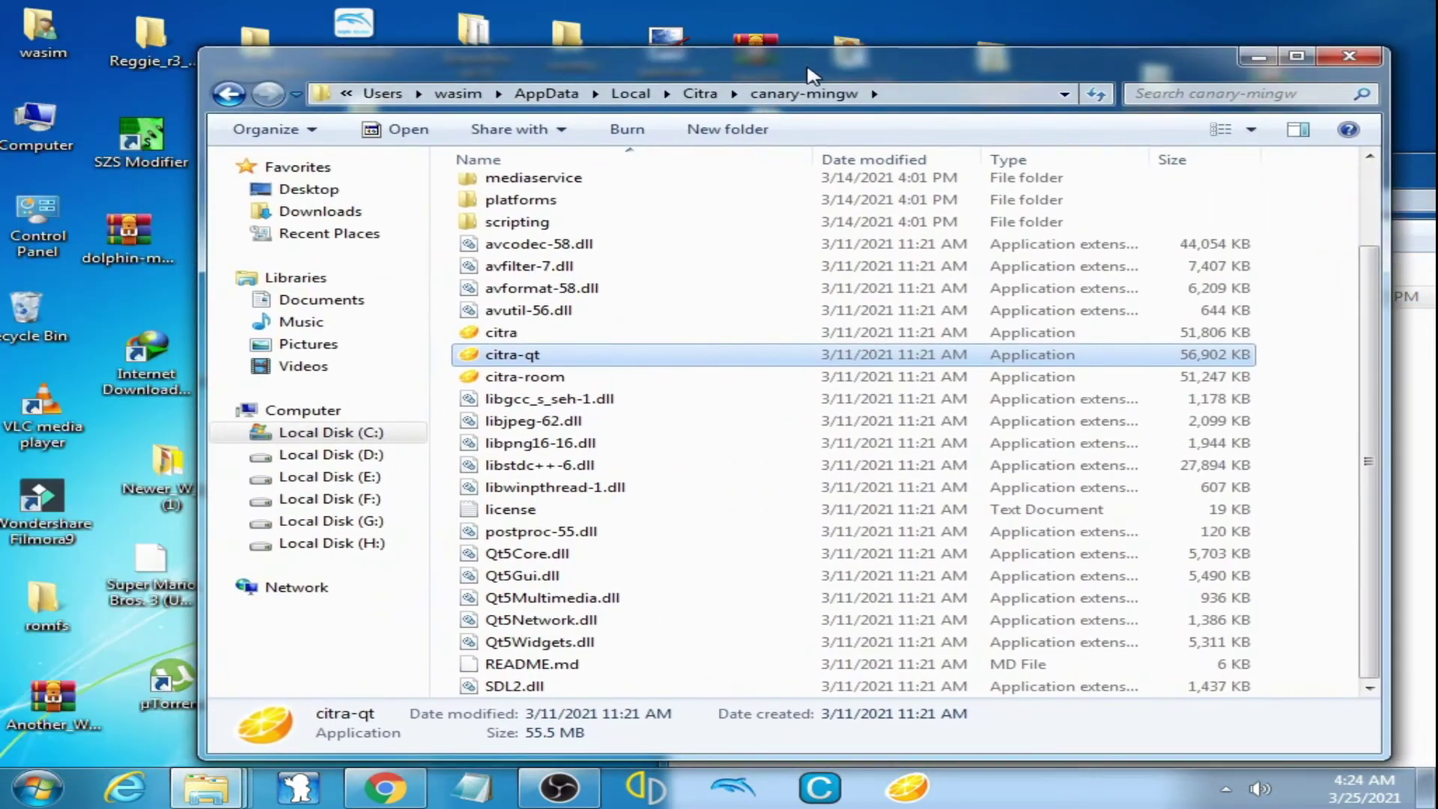
pyautogui.rightClick(455, 560)
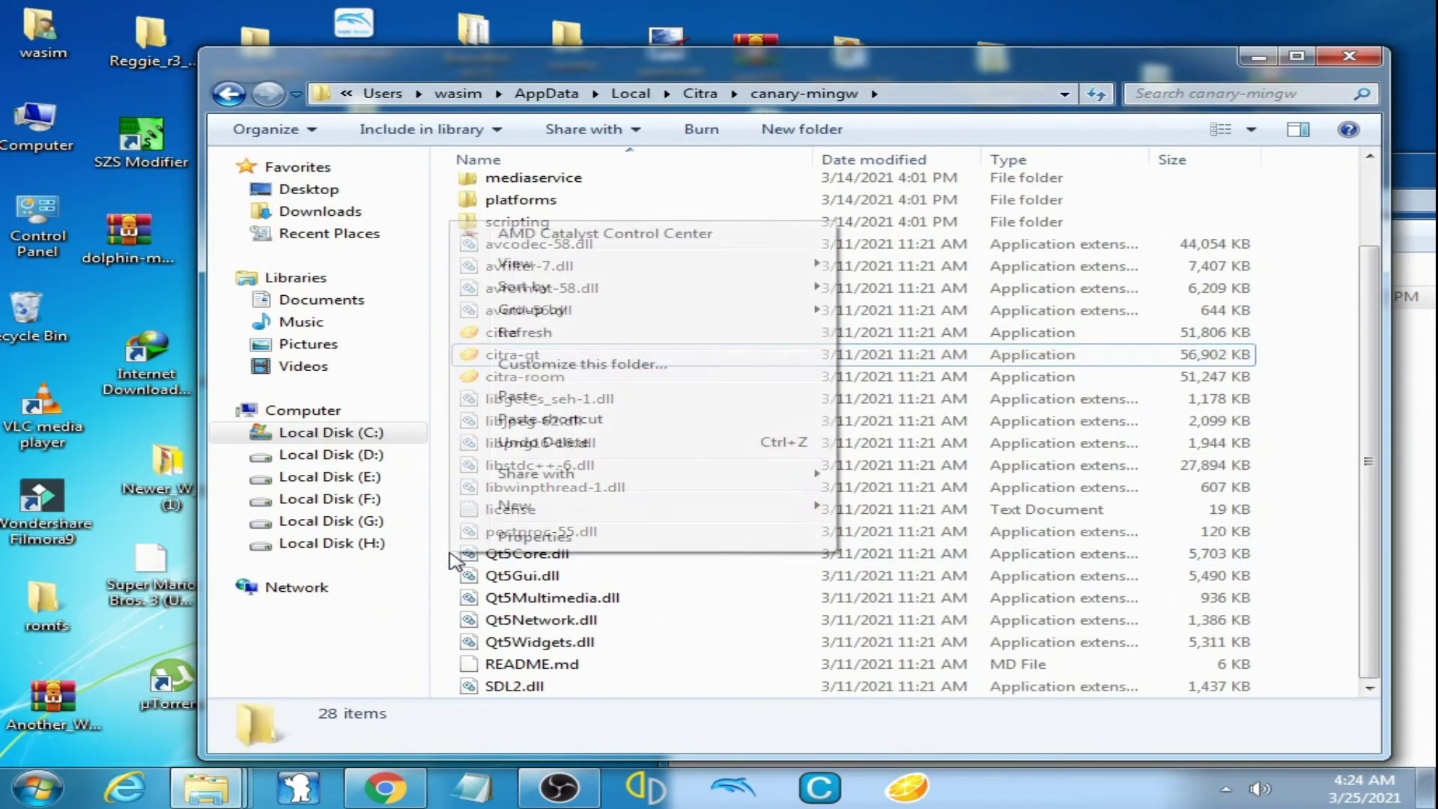
pyautogui.click(513, 400)
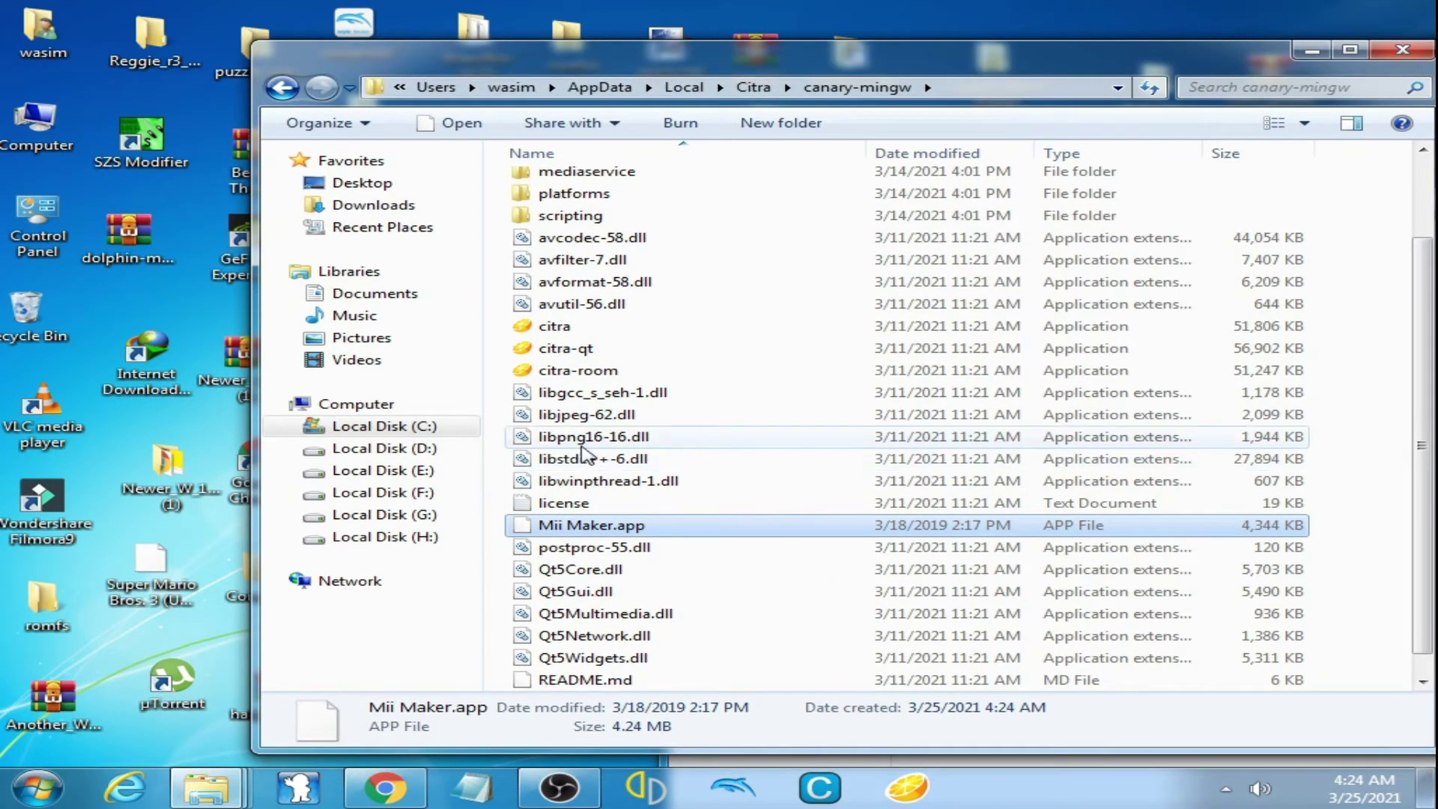
pyautogui.moveTo(584, 529)
pyautogui.mouseDown()
pyautogui.moveTo(633, 525)
pyautogui.moveTo(656, 468)
pyautogui.moveTo(655, 374)
pyautogui.moveTo(627, 532)
pyautogui.mouseUp()
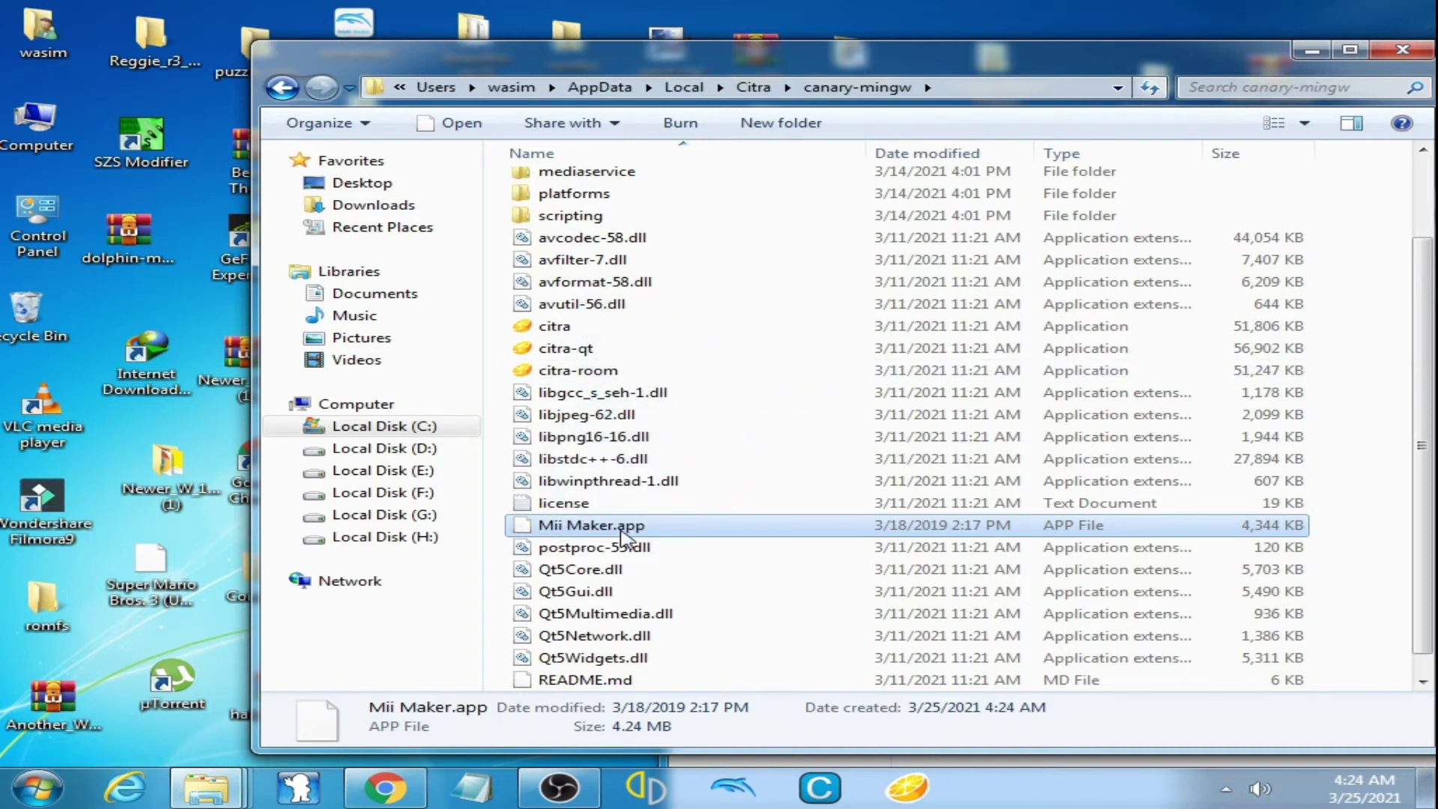
pyautogui.rightClick(599, 528)
pyautogui.click(676, 405)
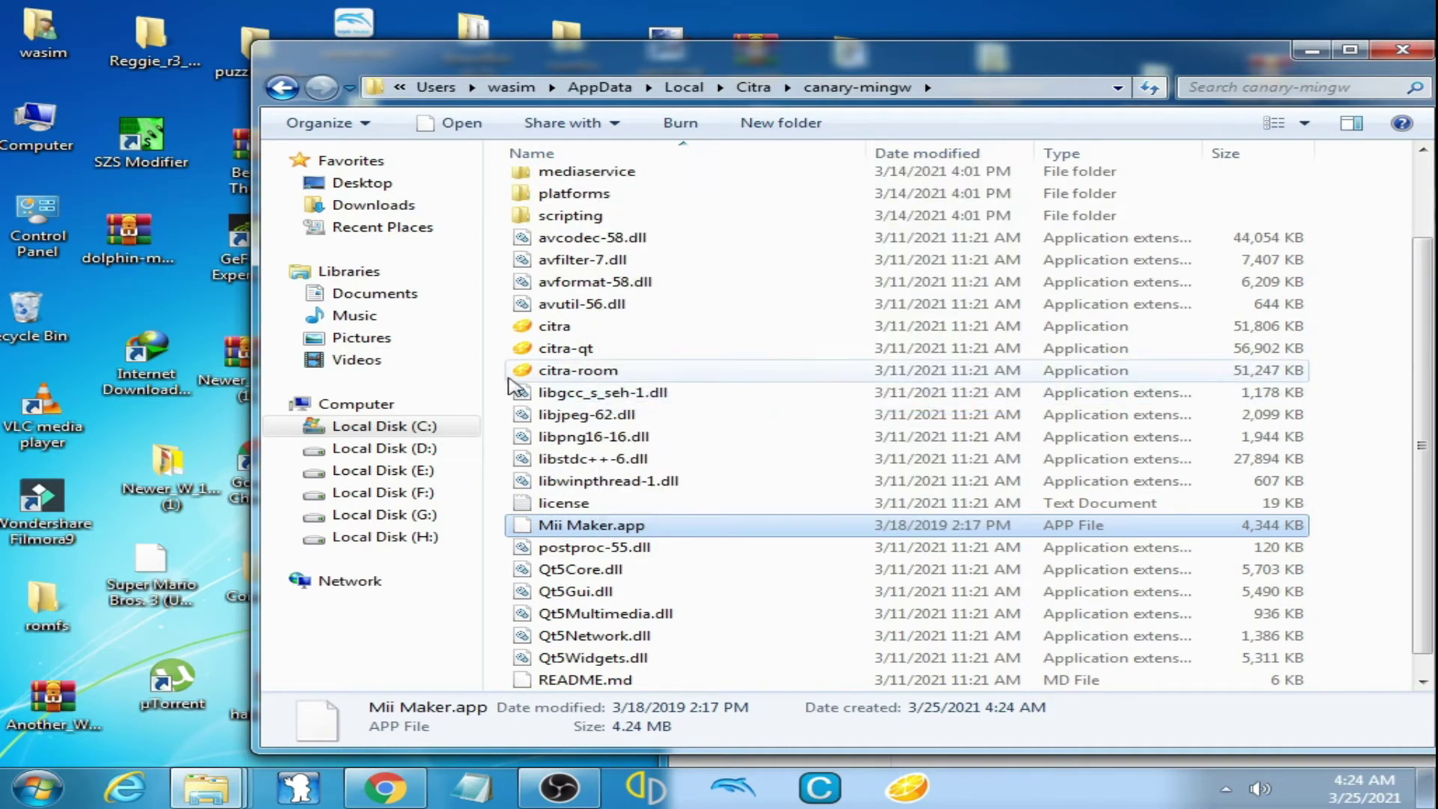
# - Open Mii Maker.app in Citra through citra-qt's context menu
pyautogui.rightClick(555, 355)
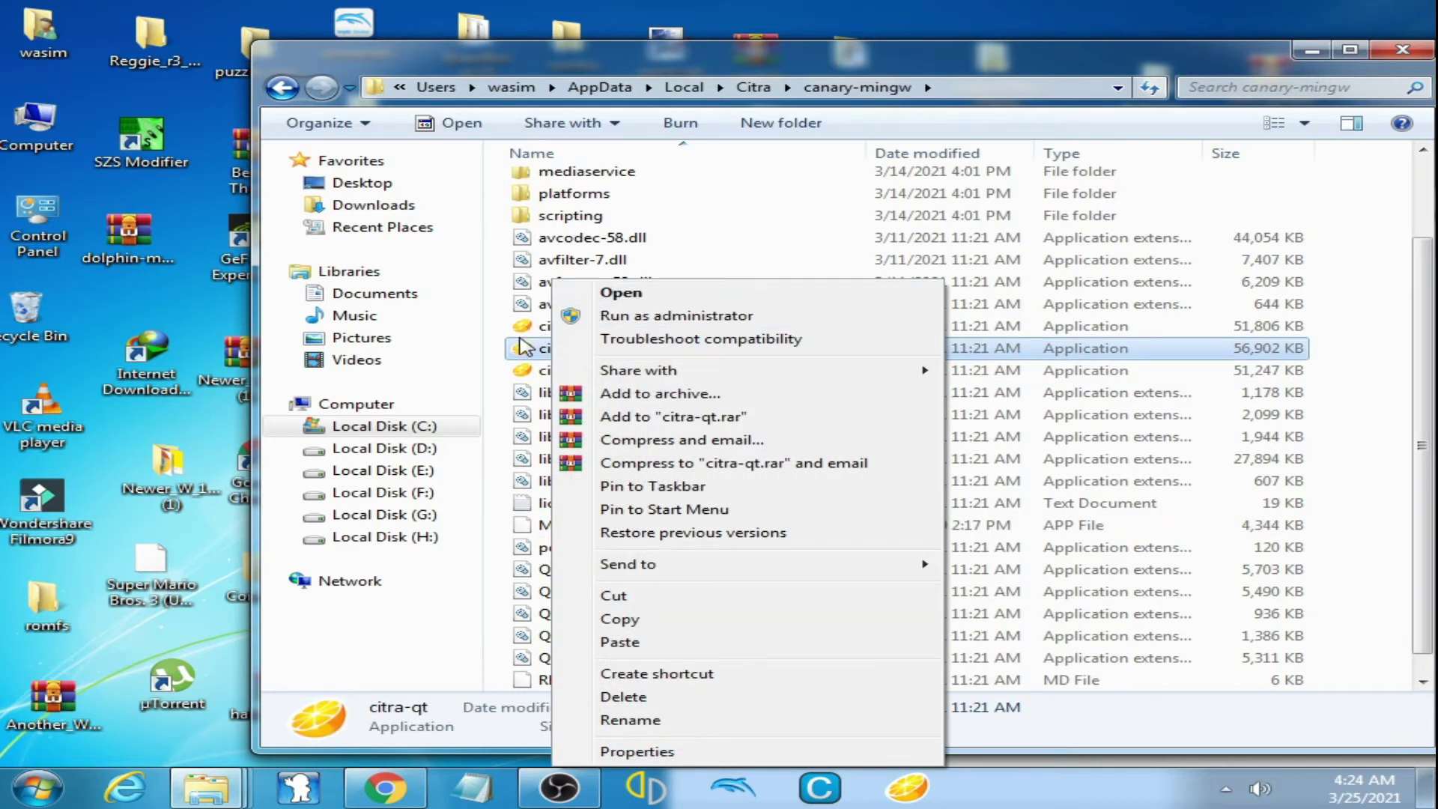
pyautogui.click(527, 355)
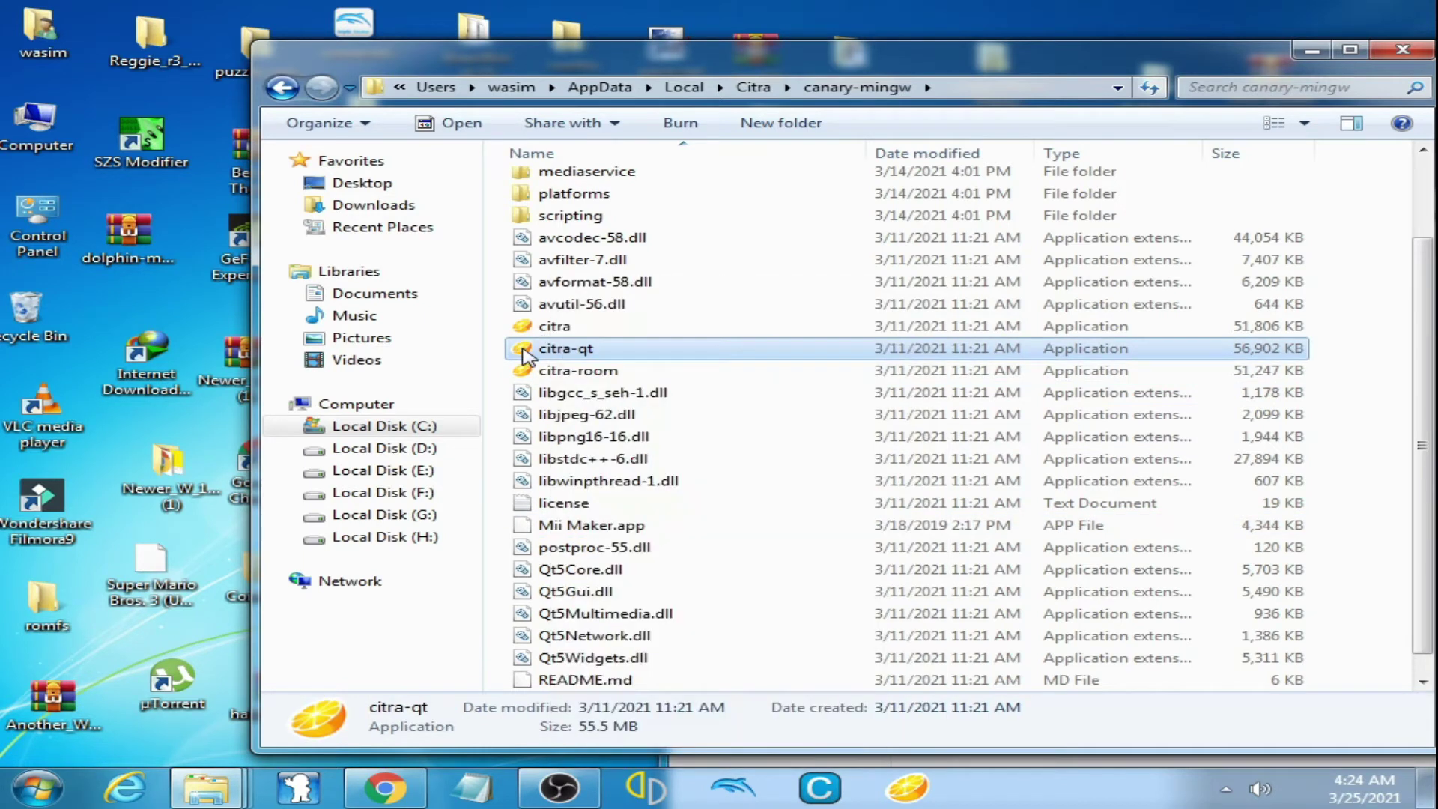
pyautogui.rightClick(566, 358)
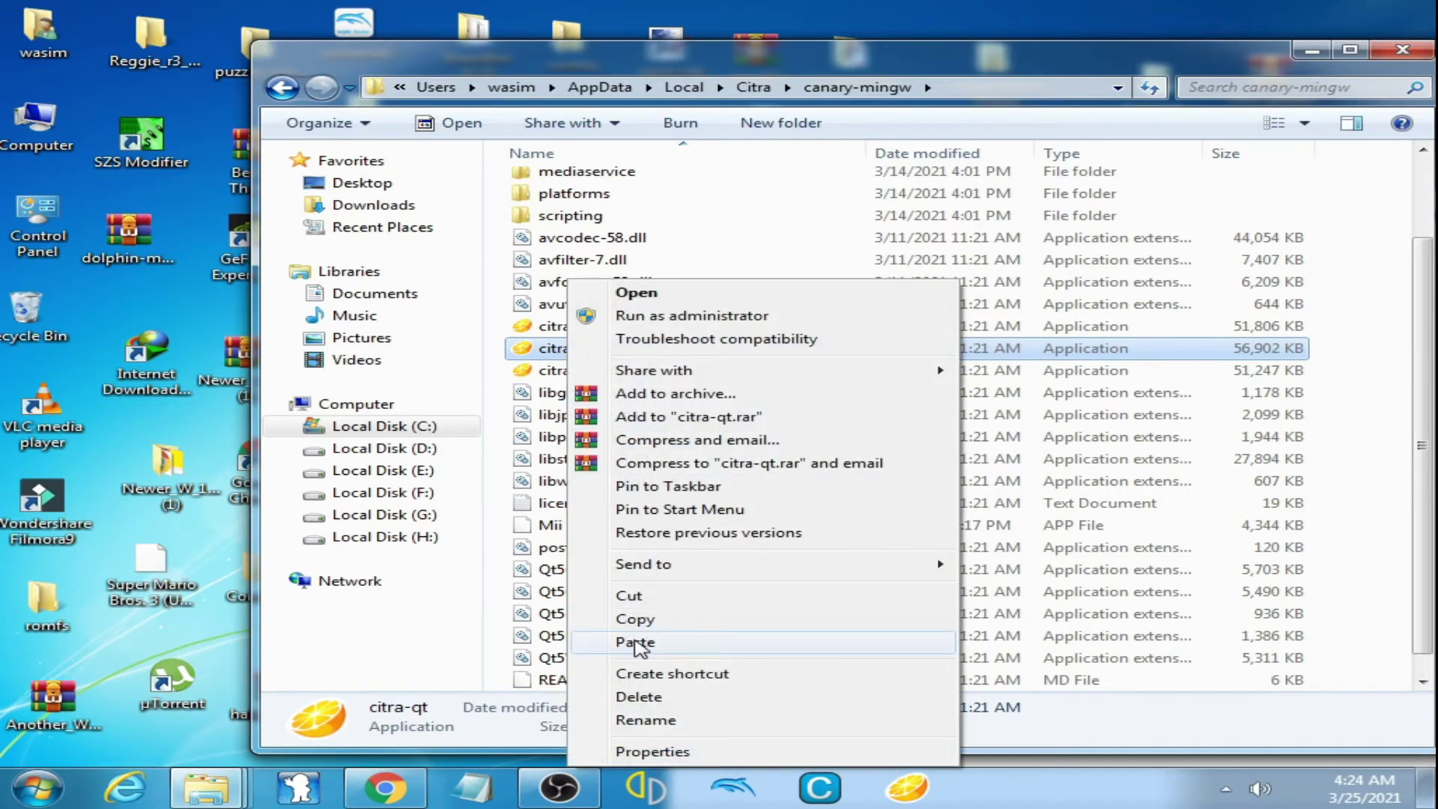
pyautogui.click(636, 292)
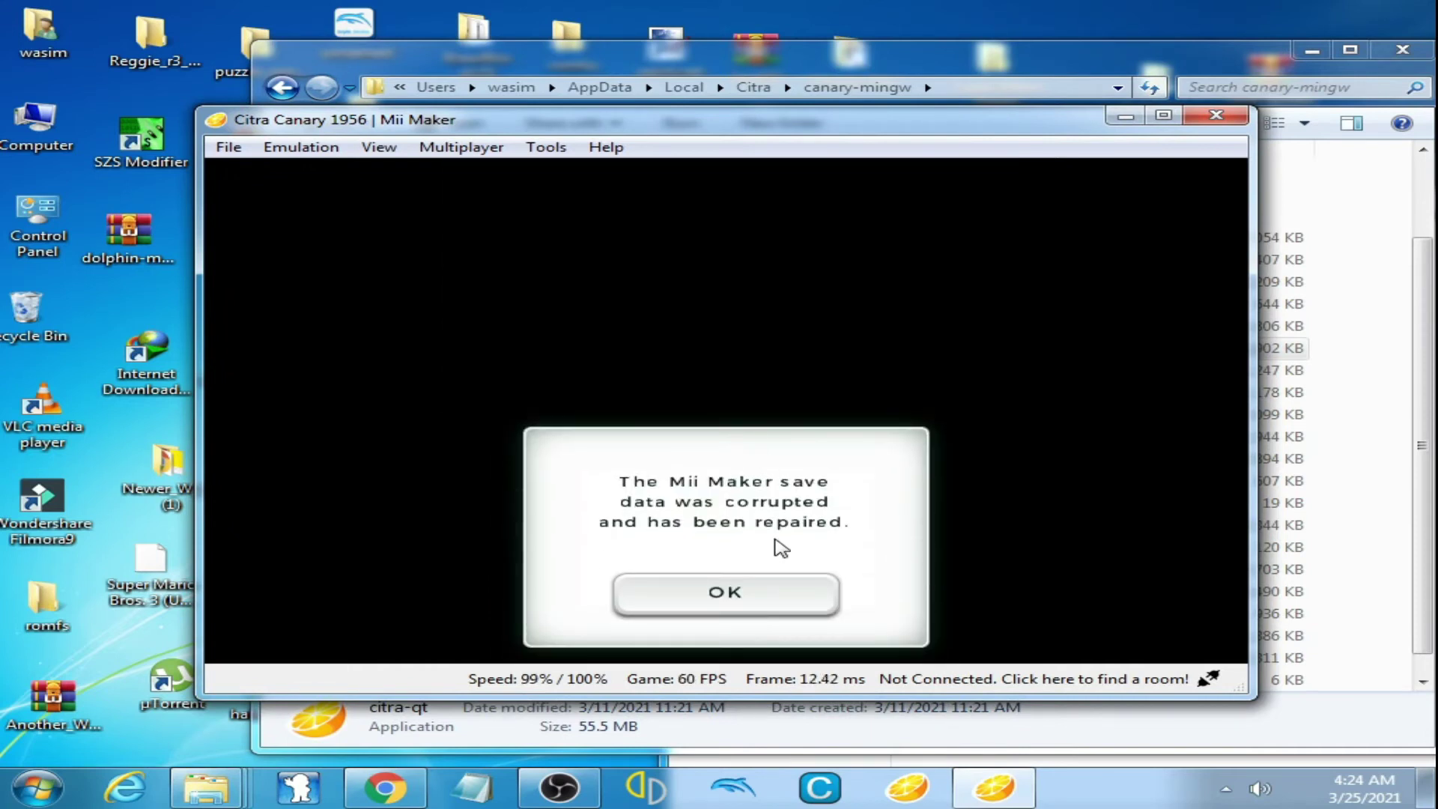
# - Dismiss the repaired save data notice and the Mii Maker welcome screens
pyautogui.click(684, 605)
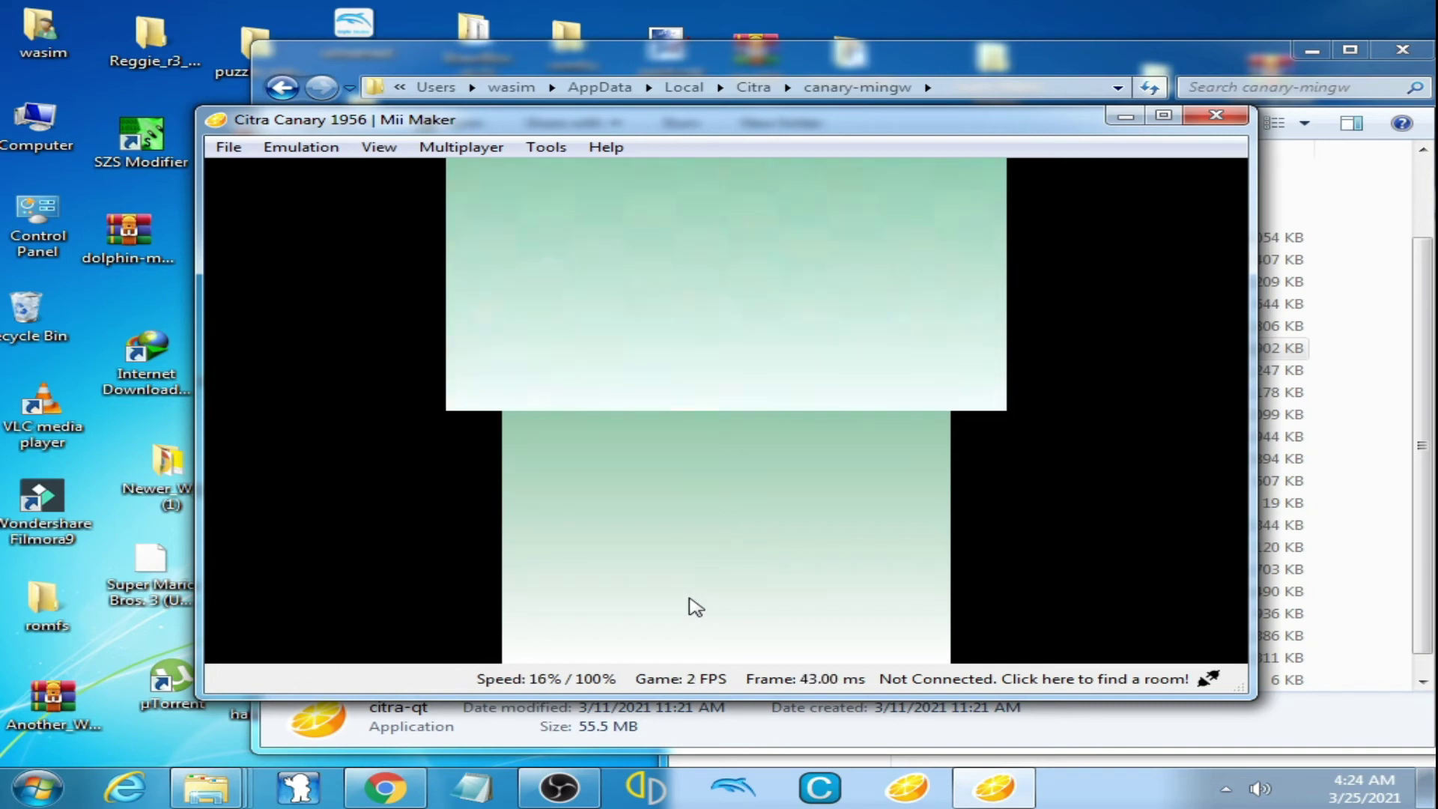
pyautogui.click(726, 561)
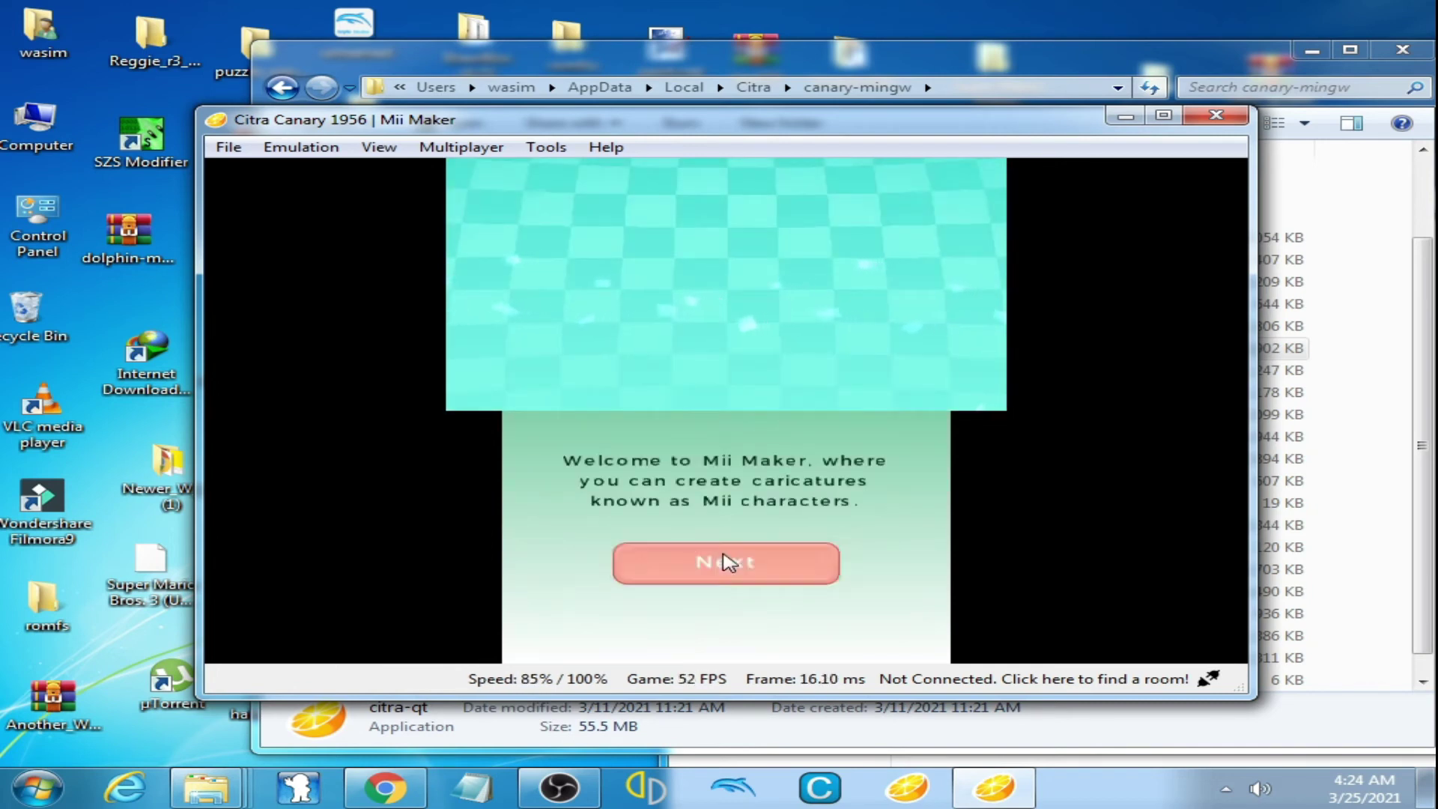
pyautogui.click(727, 562)
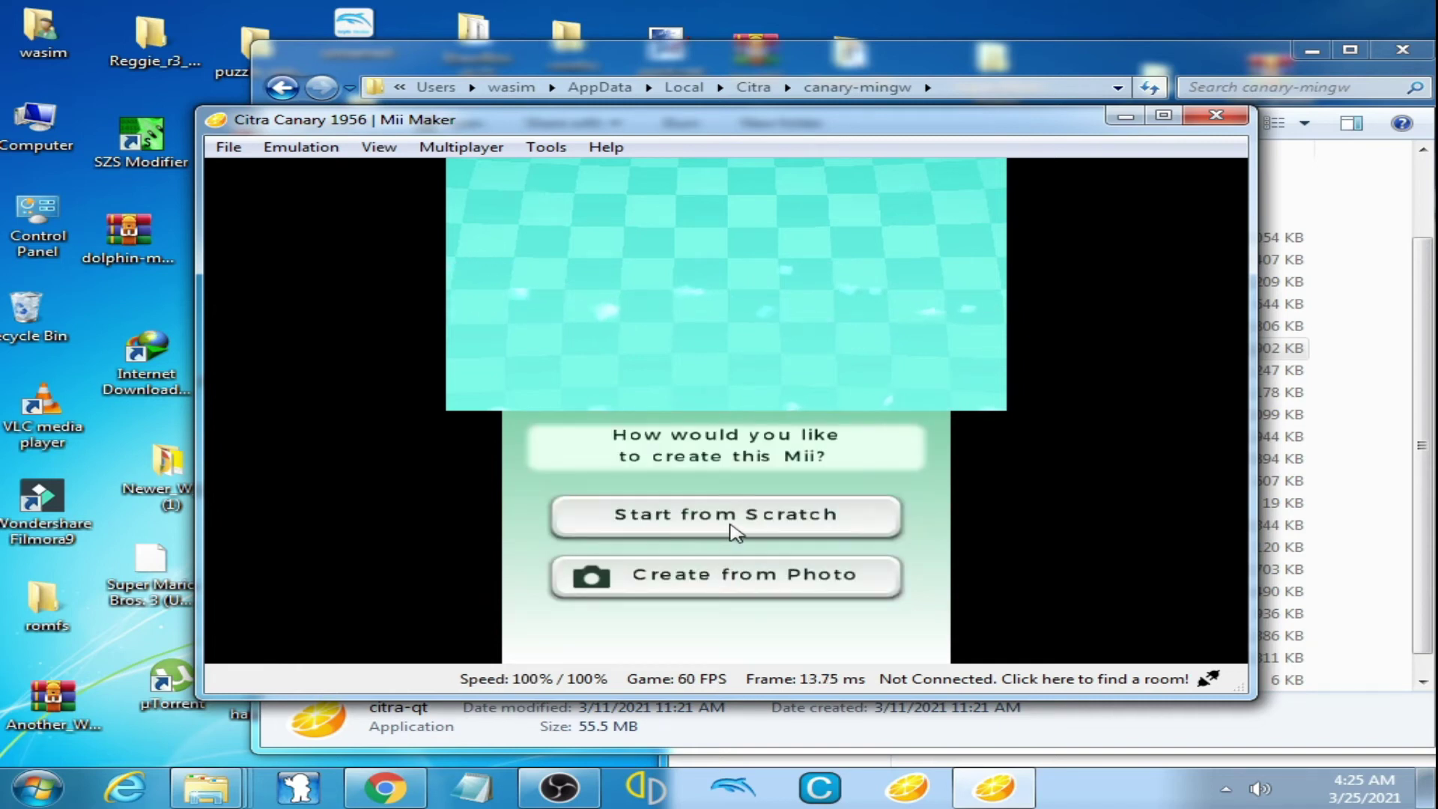
# - Build a male Mii from scratch and continue to its profile details
pyautogui.click(706, 526)
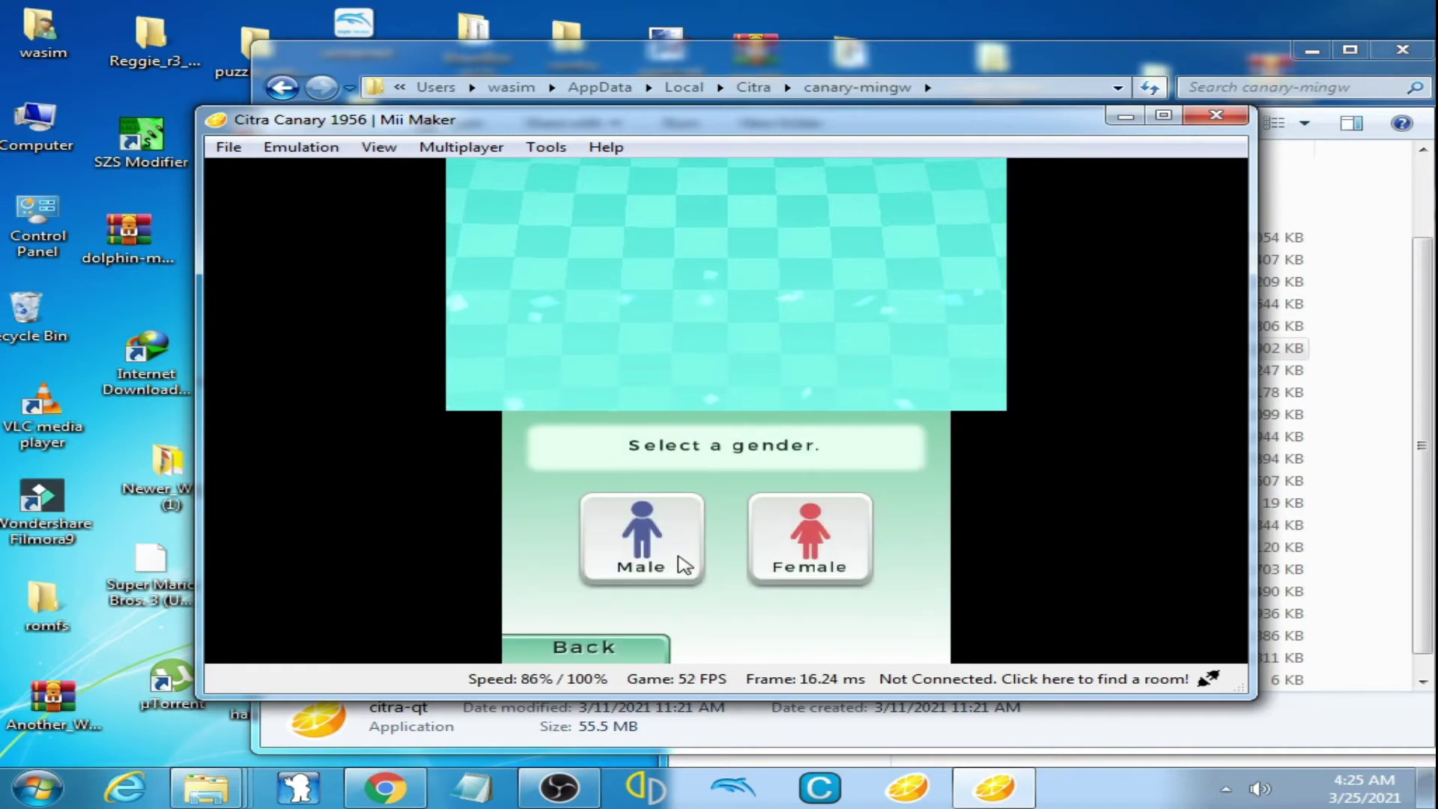
pyautogui.click(657, 556)
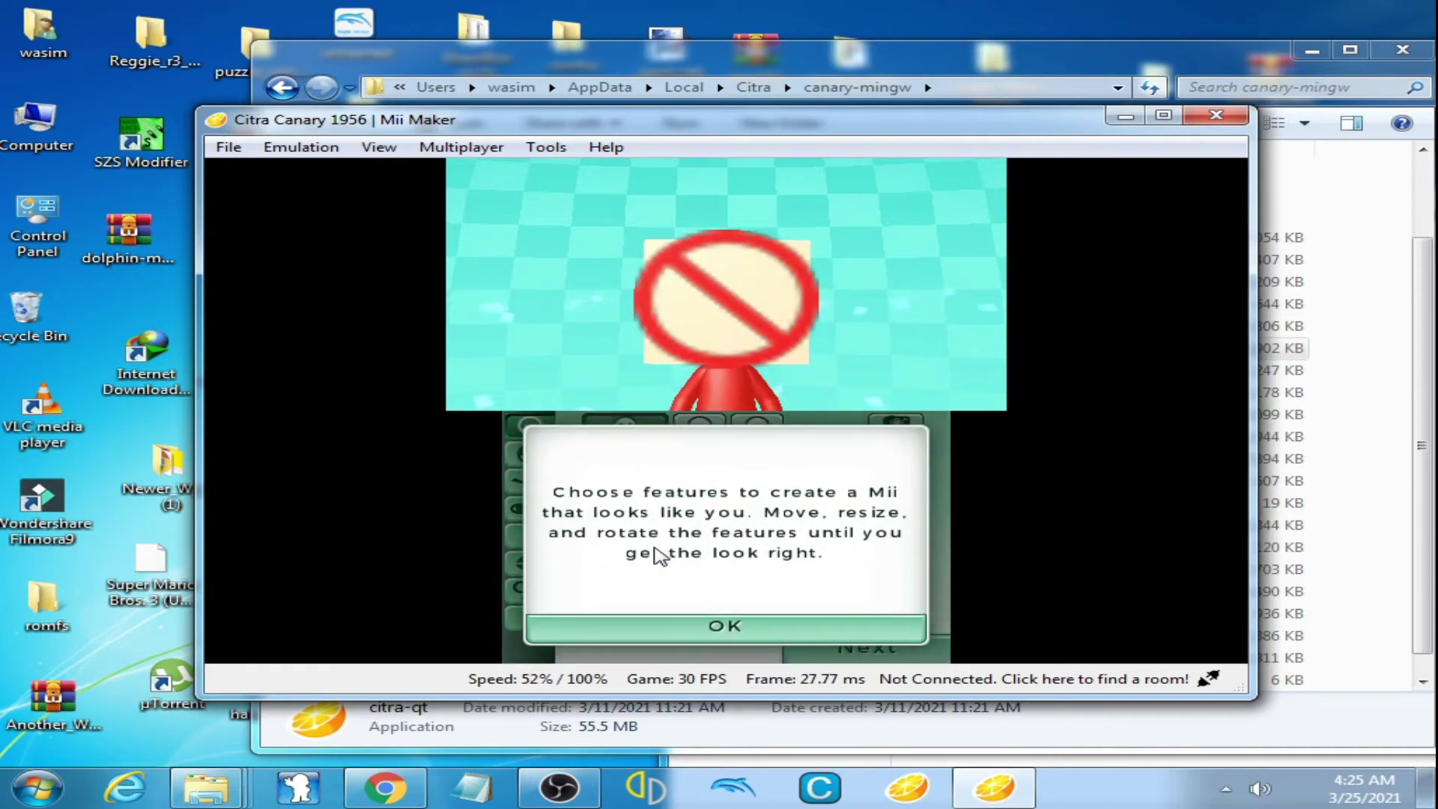
pyautogui.click(734, 632)
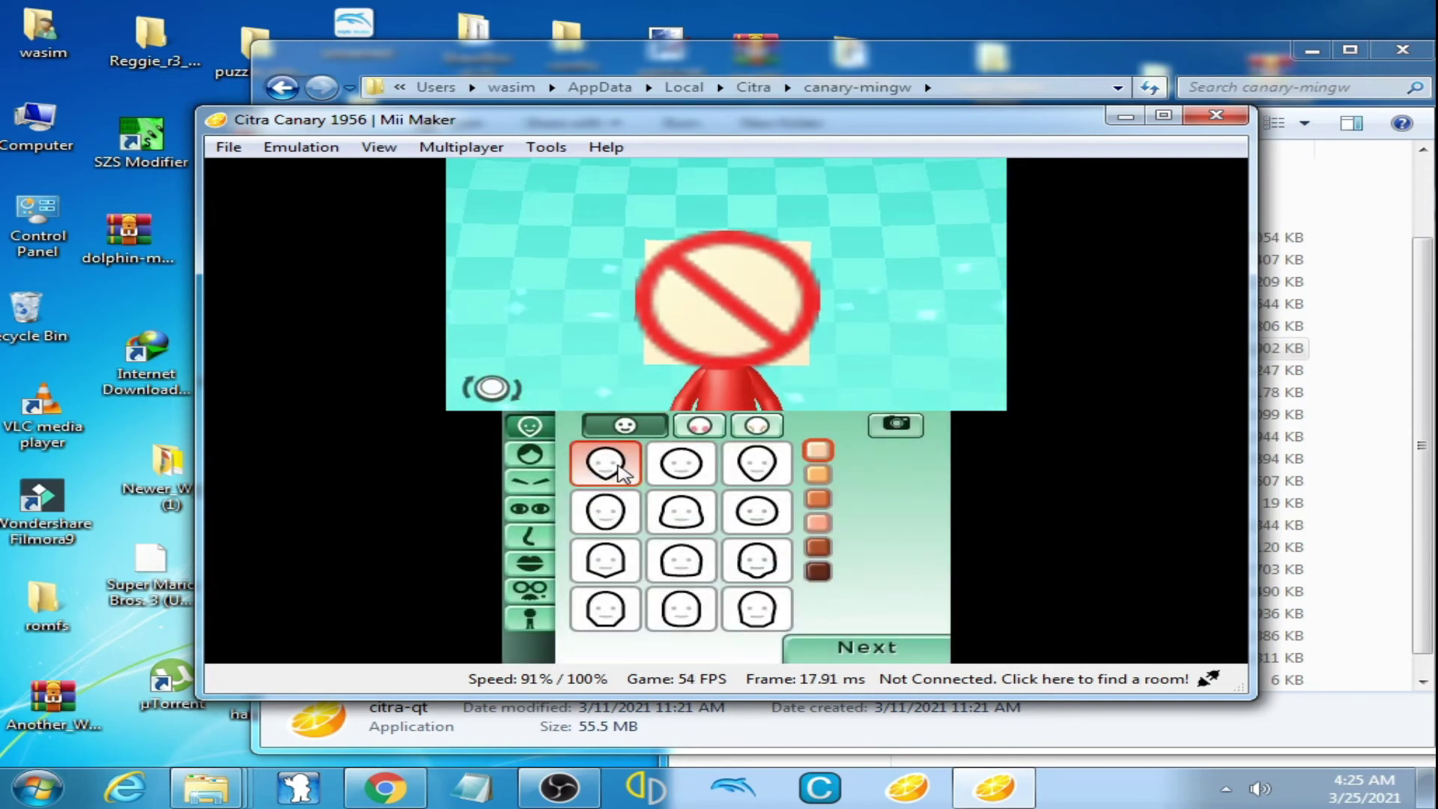
pyautogui.click(868, 648)
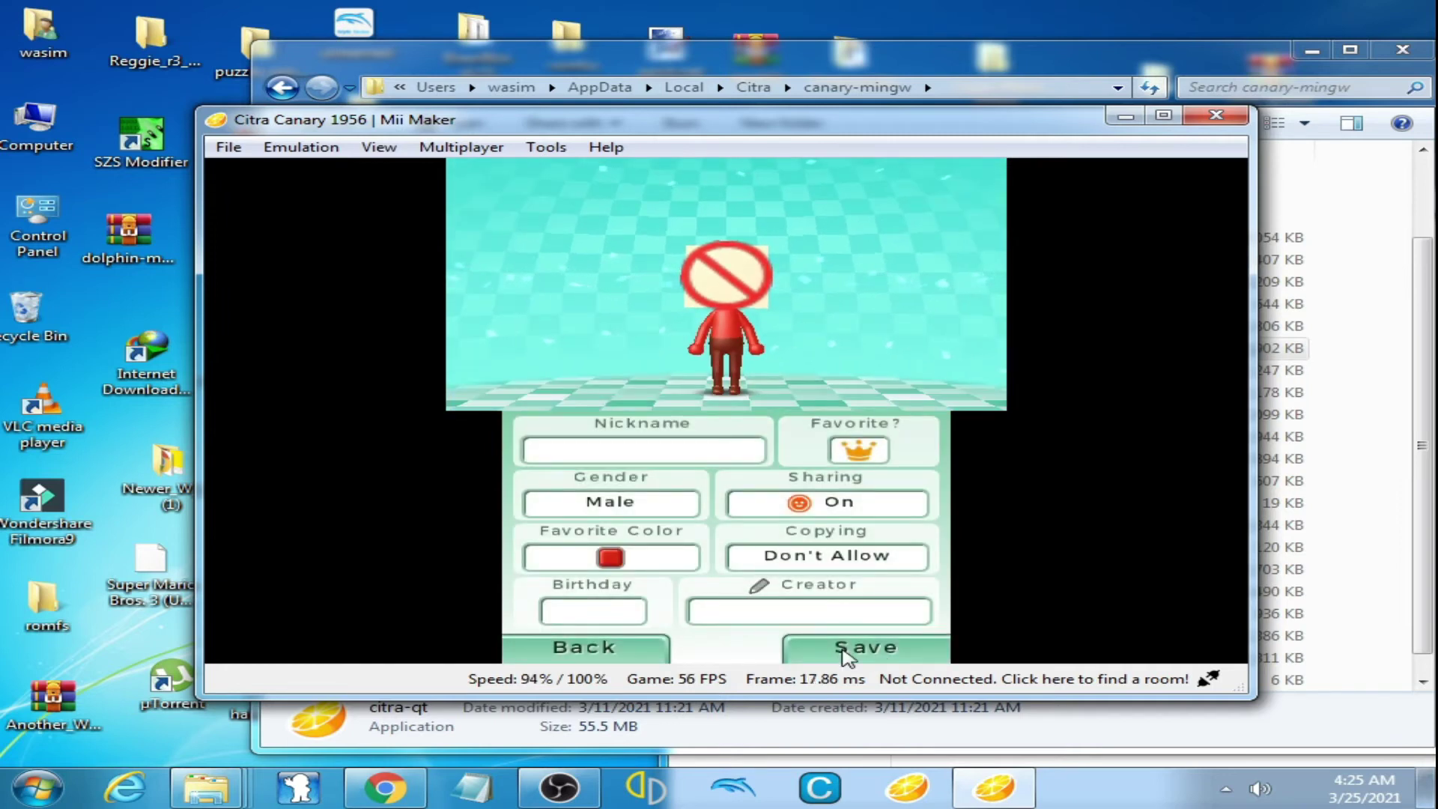
pyautogui.click(844, 651)
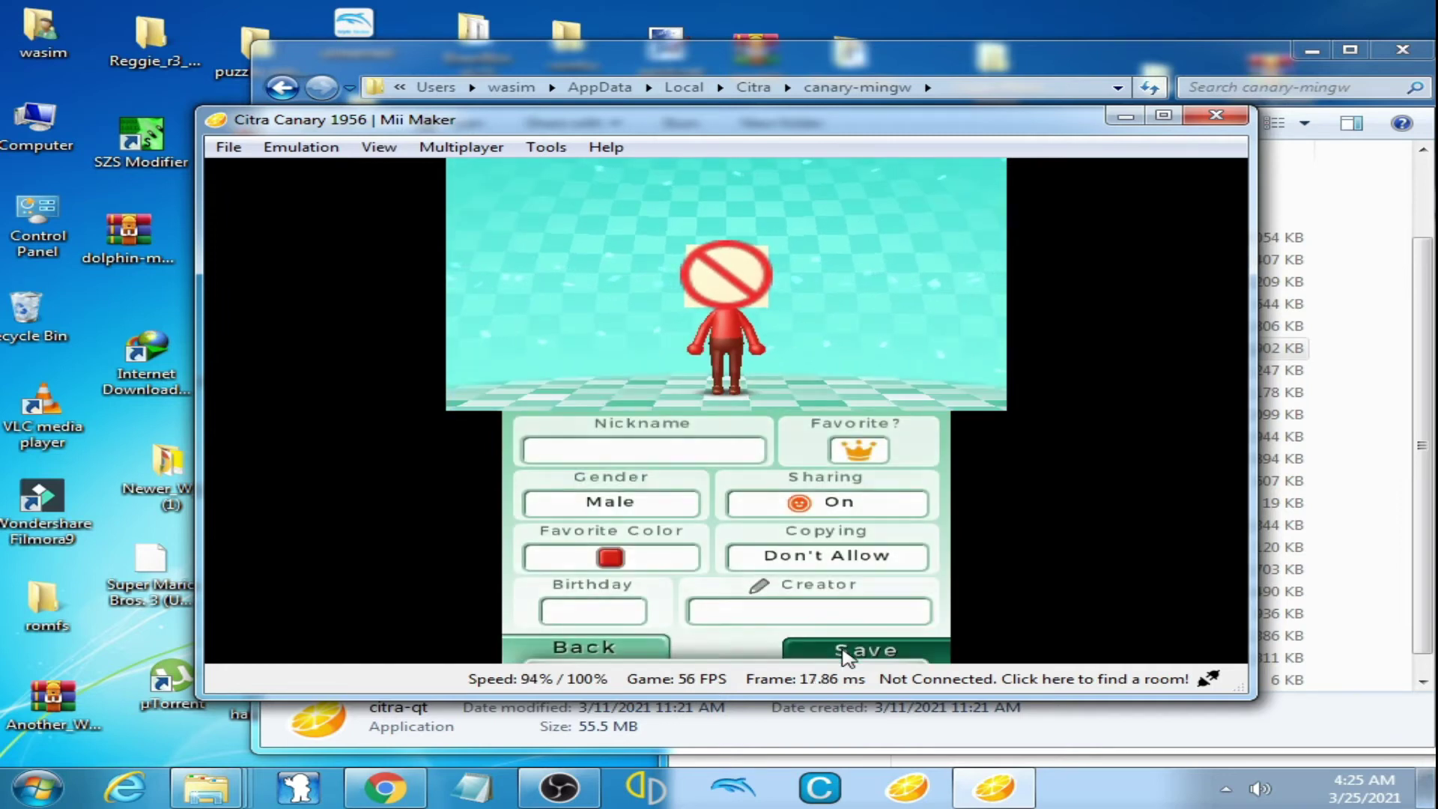
# - Enter a nickname for the new Mii after the missing-nickname notice
pyautogui.click(721, 633)
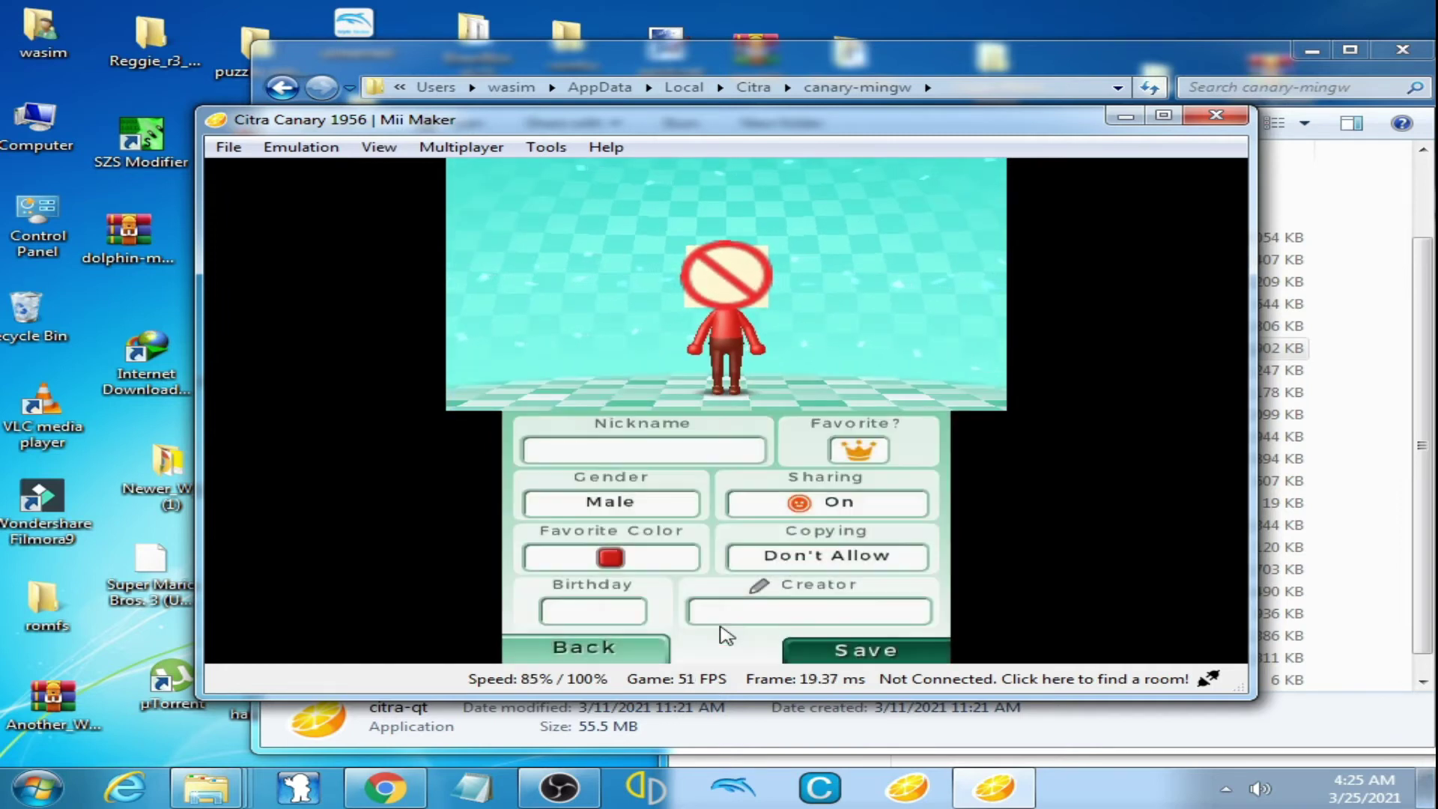
pyautogui.click(645, 417)
pyautogui.write('wasim')
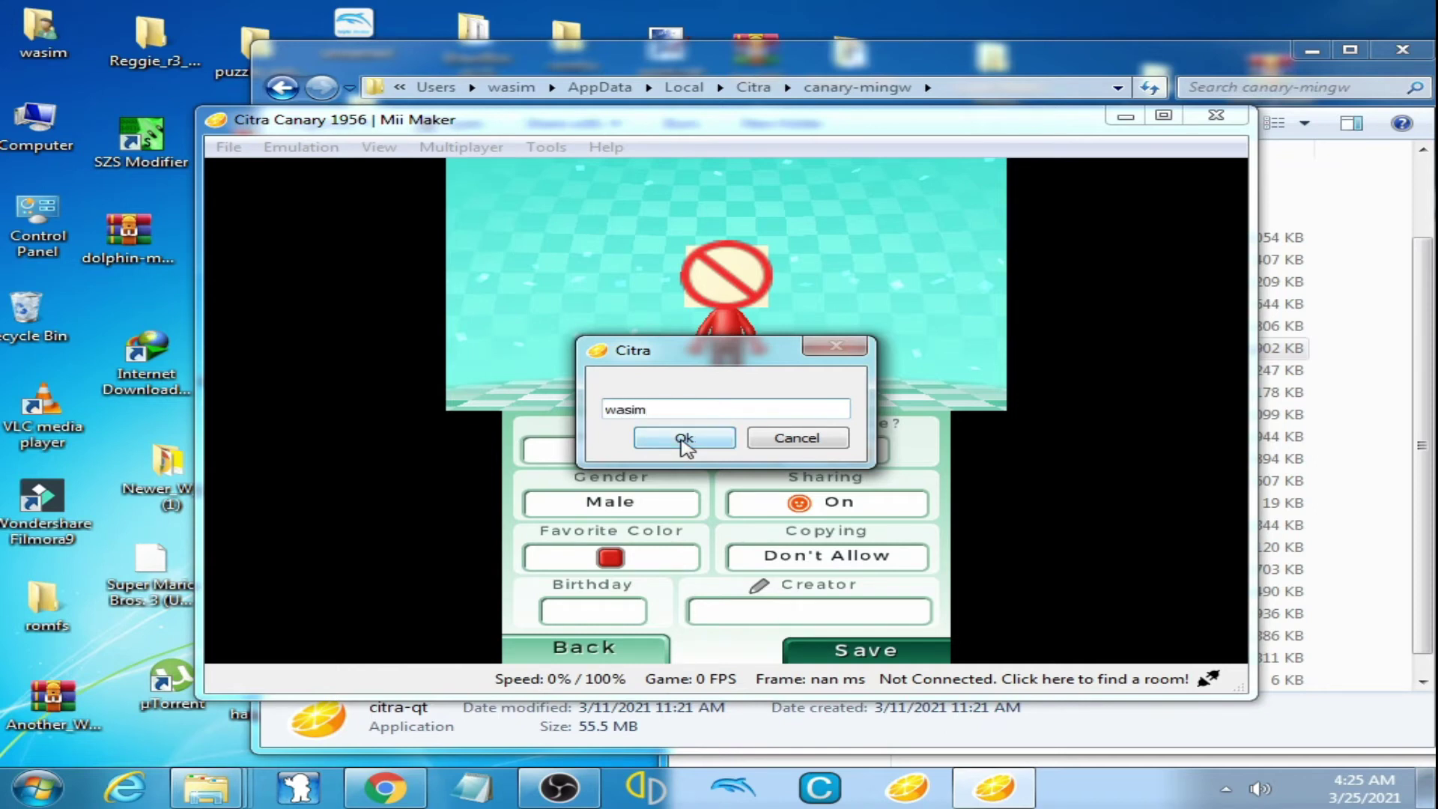
pyautogui.click(683, 442)
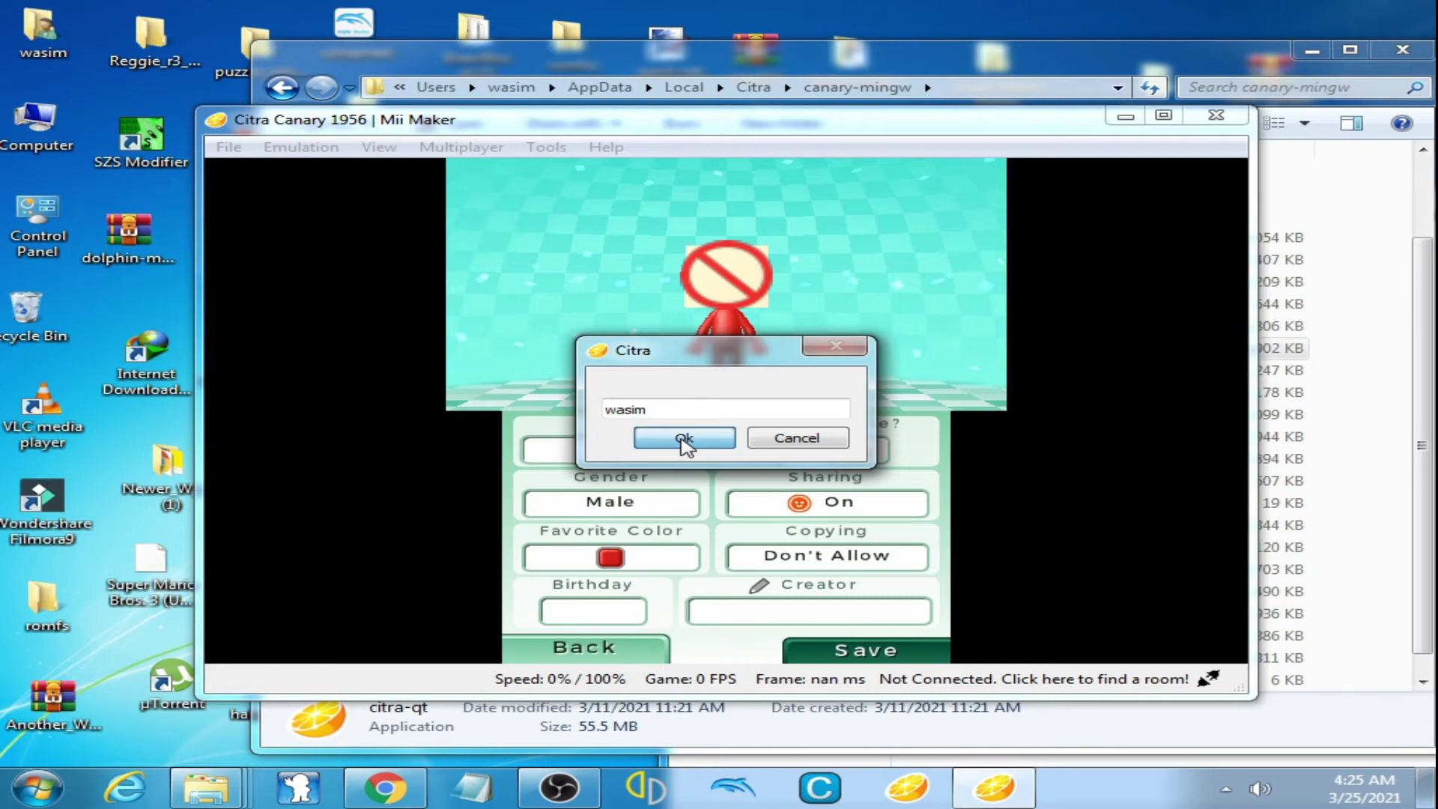
# - Save the Mii as the Personal Mii and dismiss the follow-up messages
pyautogui.click(683, 440)
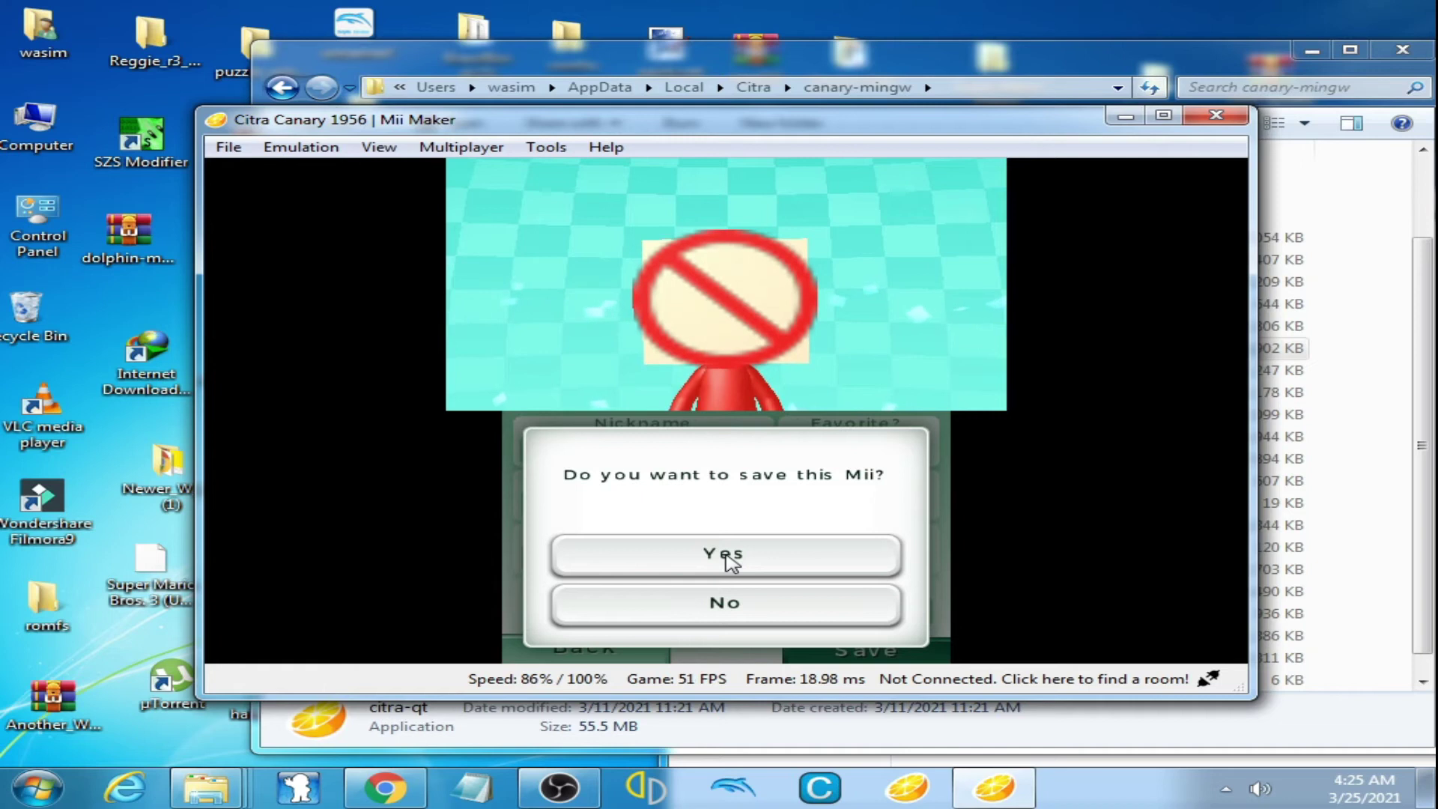
pyautogui.click(731, 562)
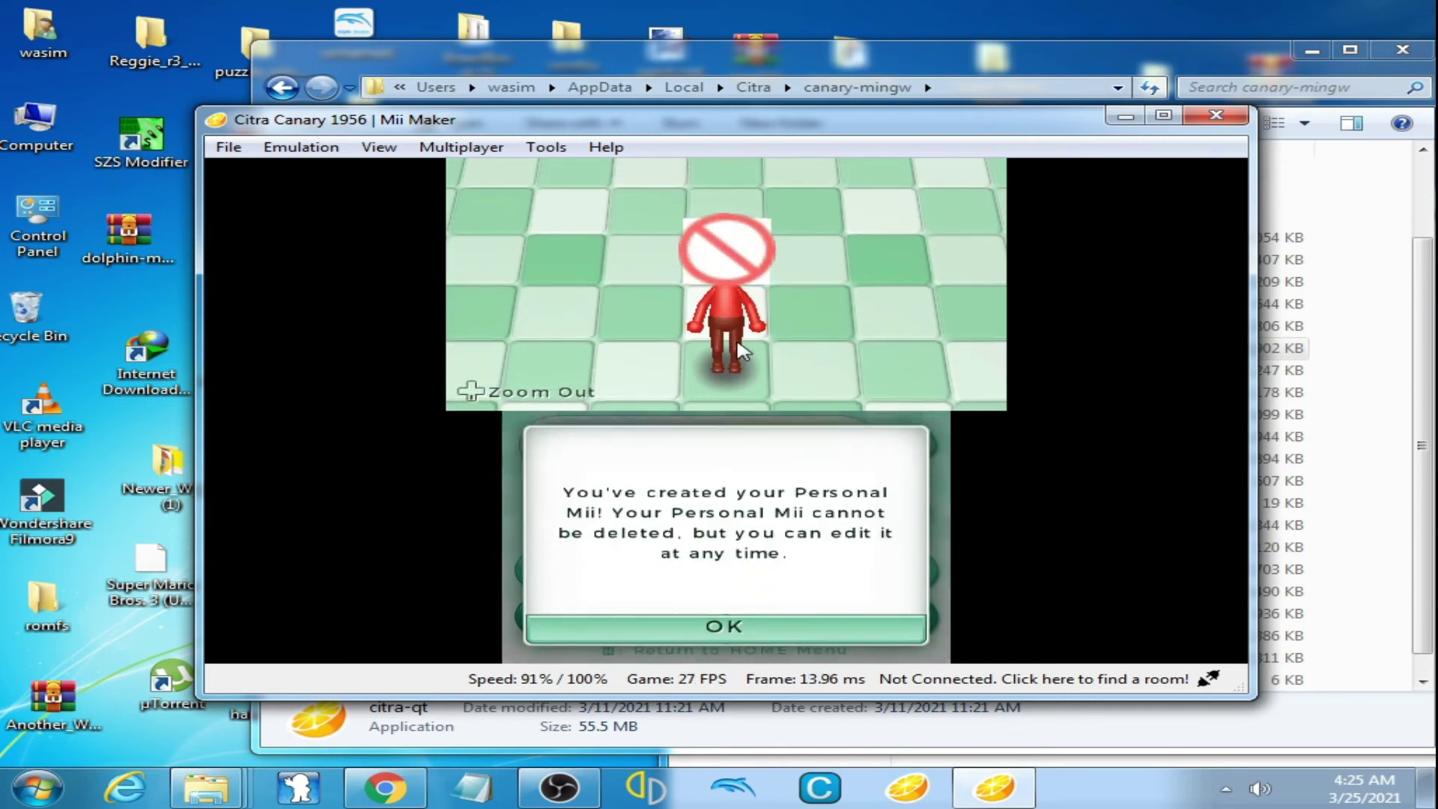
pyautogui.click(746, 633)
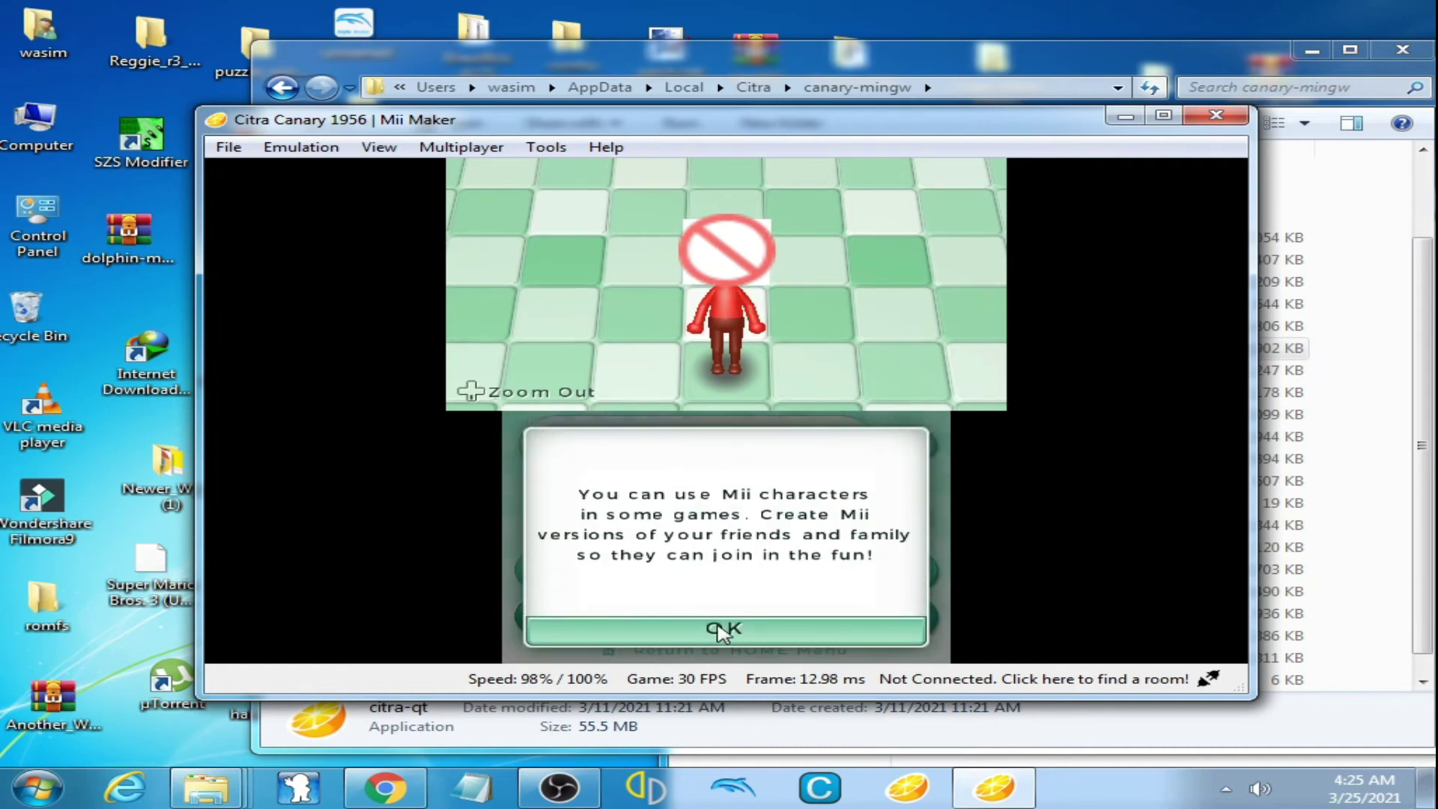
pyautogui.click(720, 633)
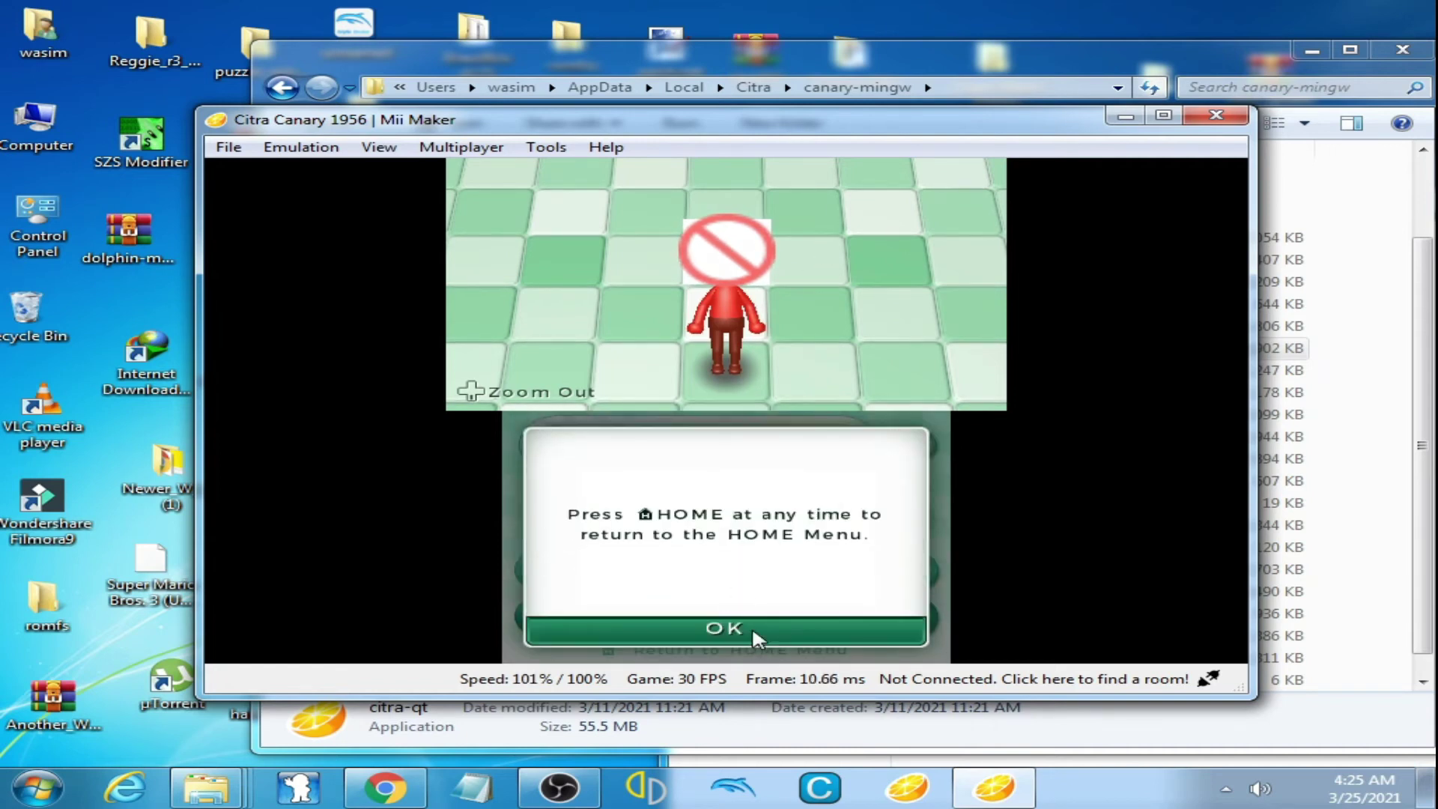
pyautogui.click(754, 636)
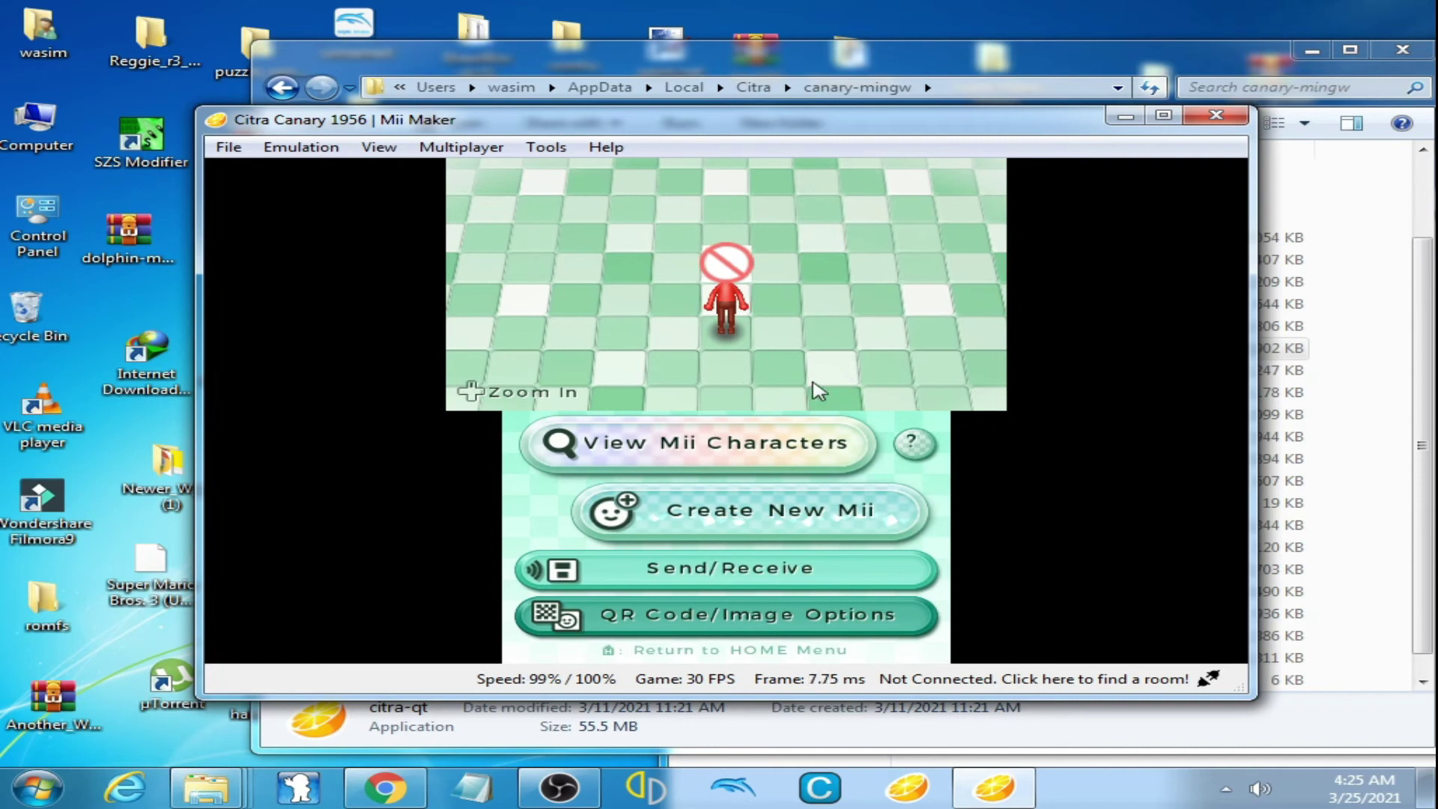
# - Exit Mii Maker by closing Citra with Yes, then relaunch citra-qt
pyautogui.moveTo(696, 129)
pyautogui.mouseDown()
pyautogui.moveTo(876, 431)
pyautogui.moveTo(815, 445)
pyautogui.moveTo(745, 115)
pyautogui.moveTo(729, 170)
pyautogui.mouseUp()
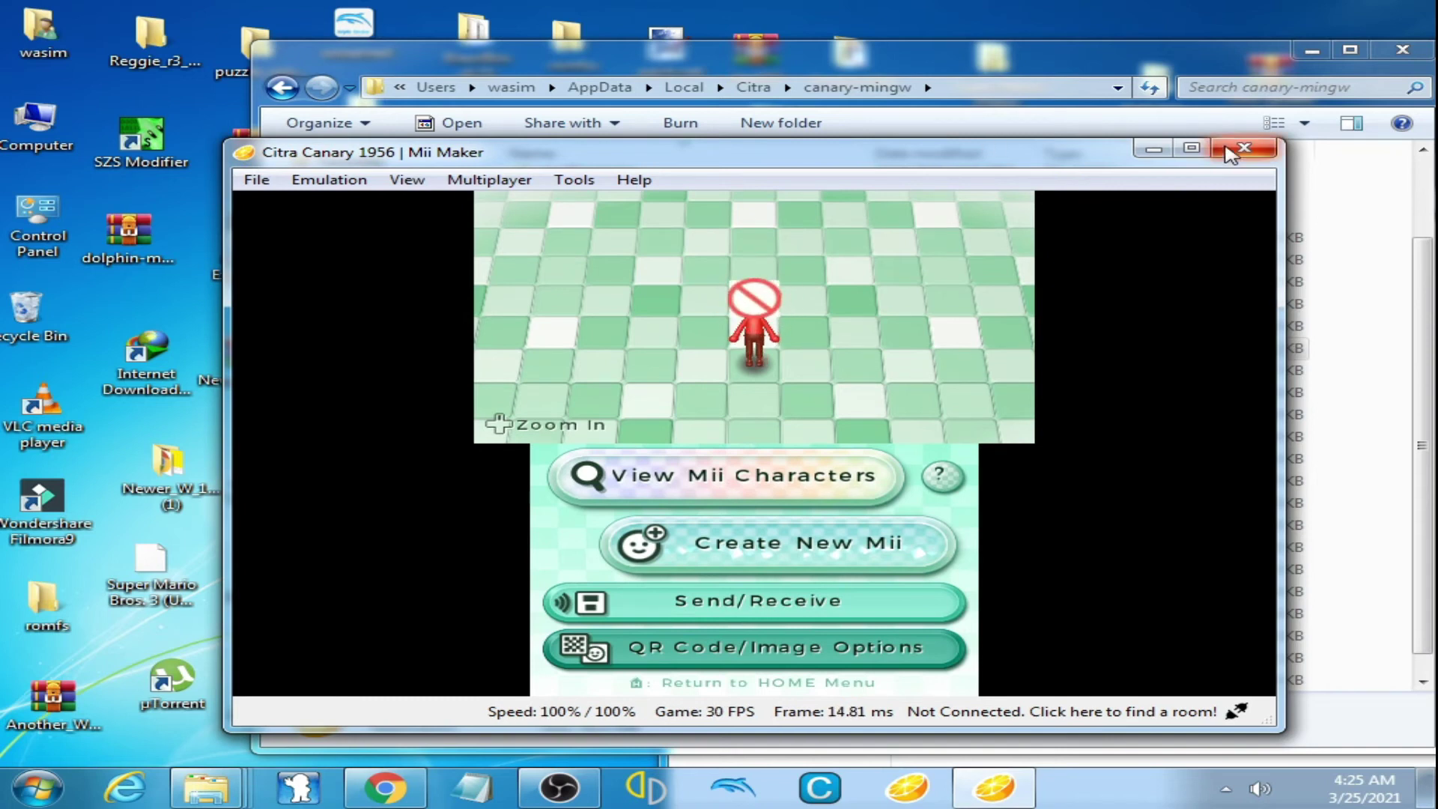
pyautogui.click(1228, 154)
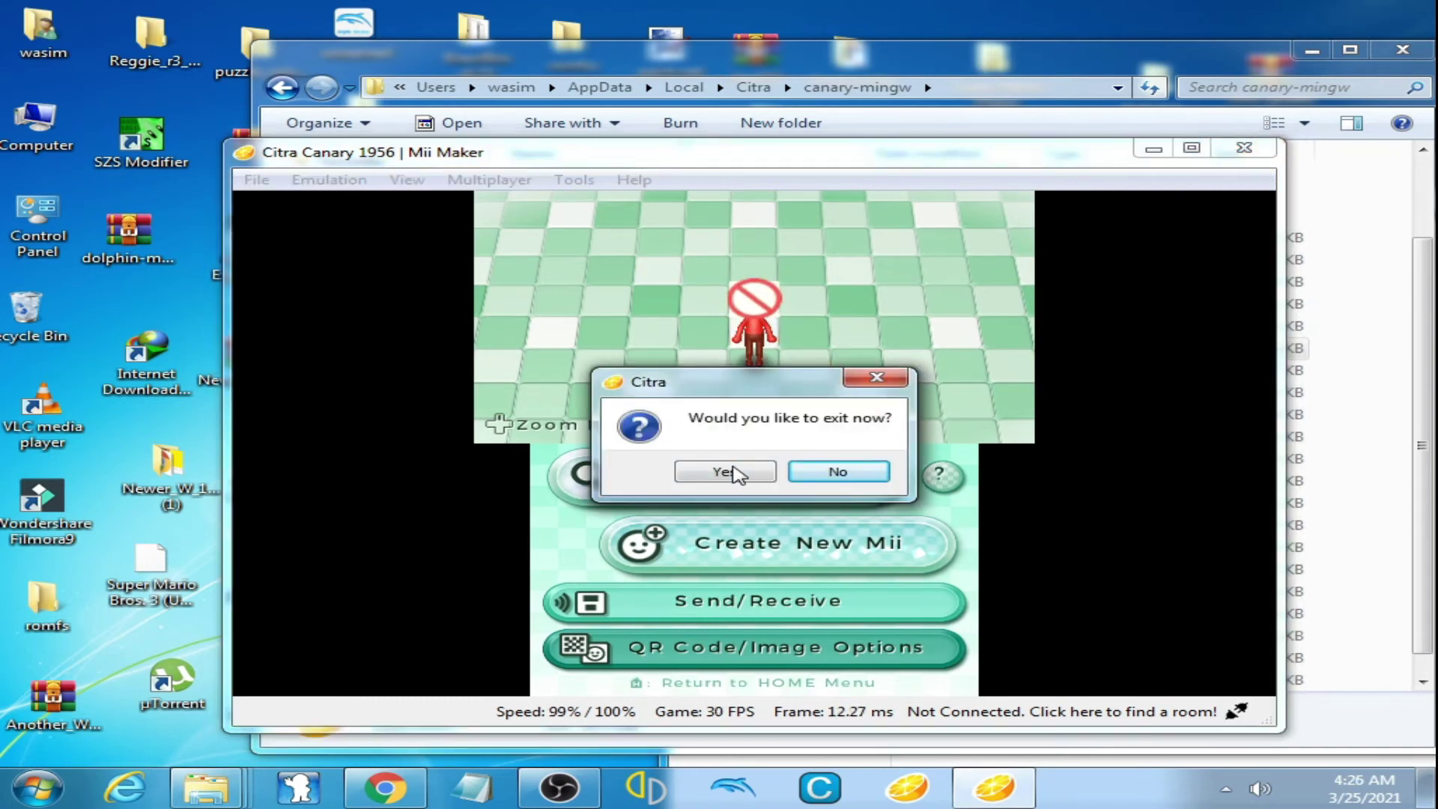
pyautogui.click(725, 472)
pyautogui.click(729, 473)
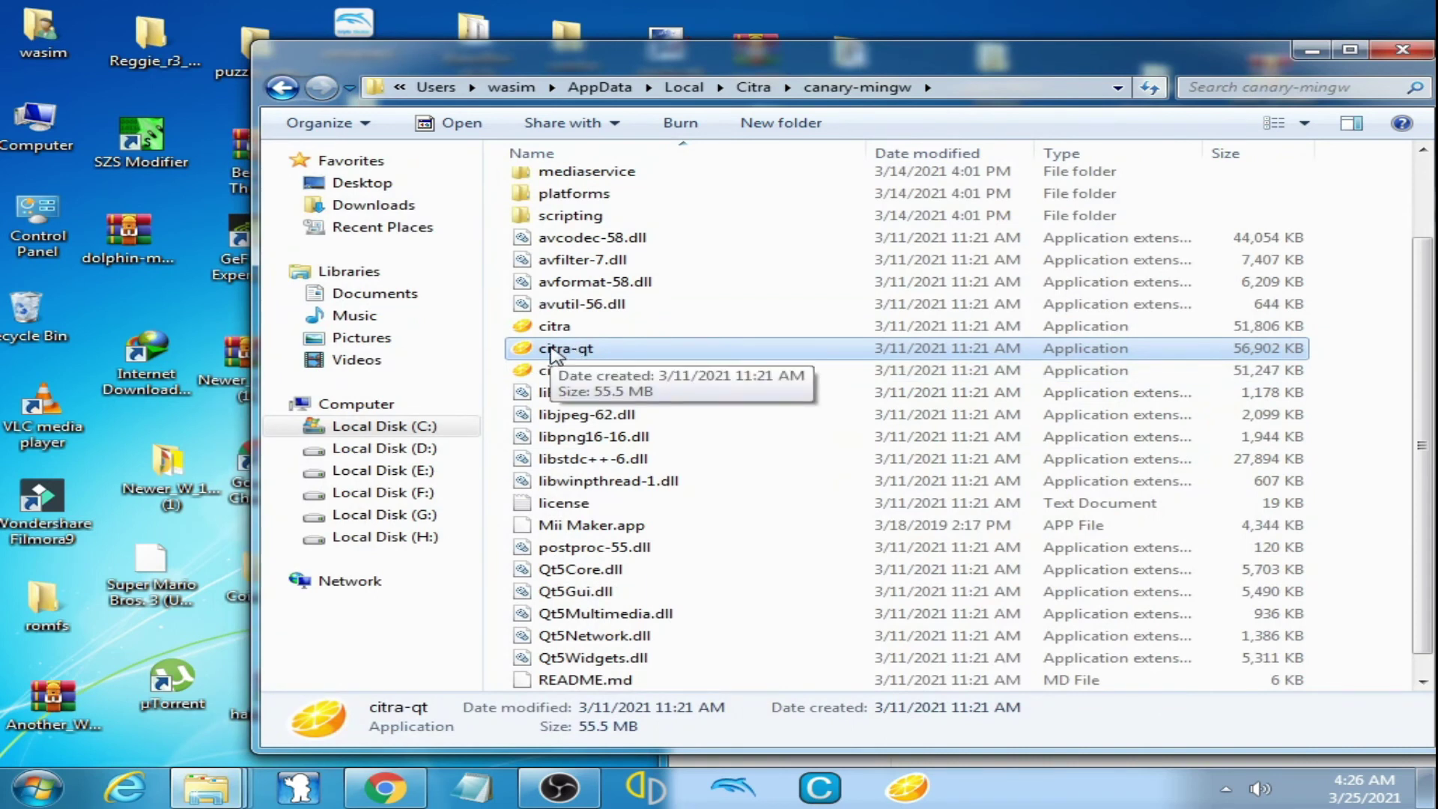
pyautogui.doubleClick(555, 349)
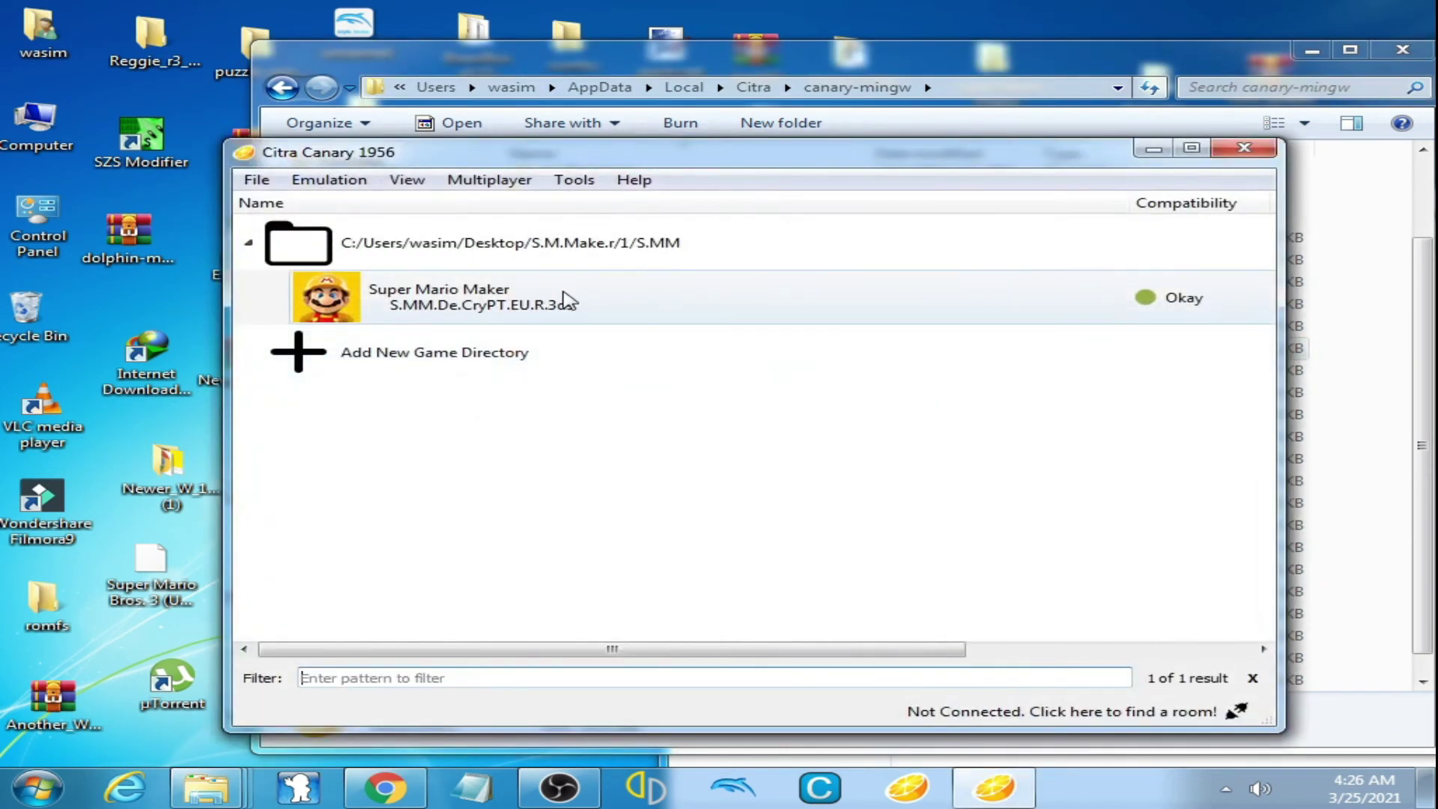
# - Launch Super Mario Maker, accept the save-data notices and data sharing, and pass the title screen
pyautogui.doubleClick(567, 298)
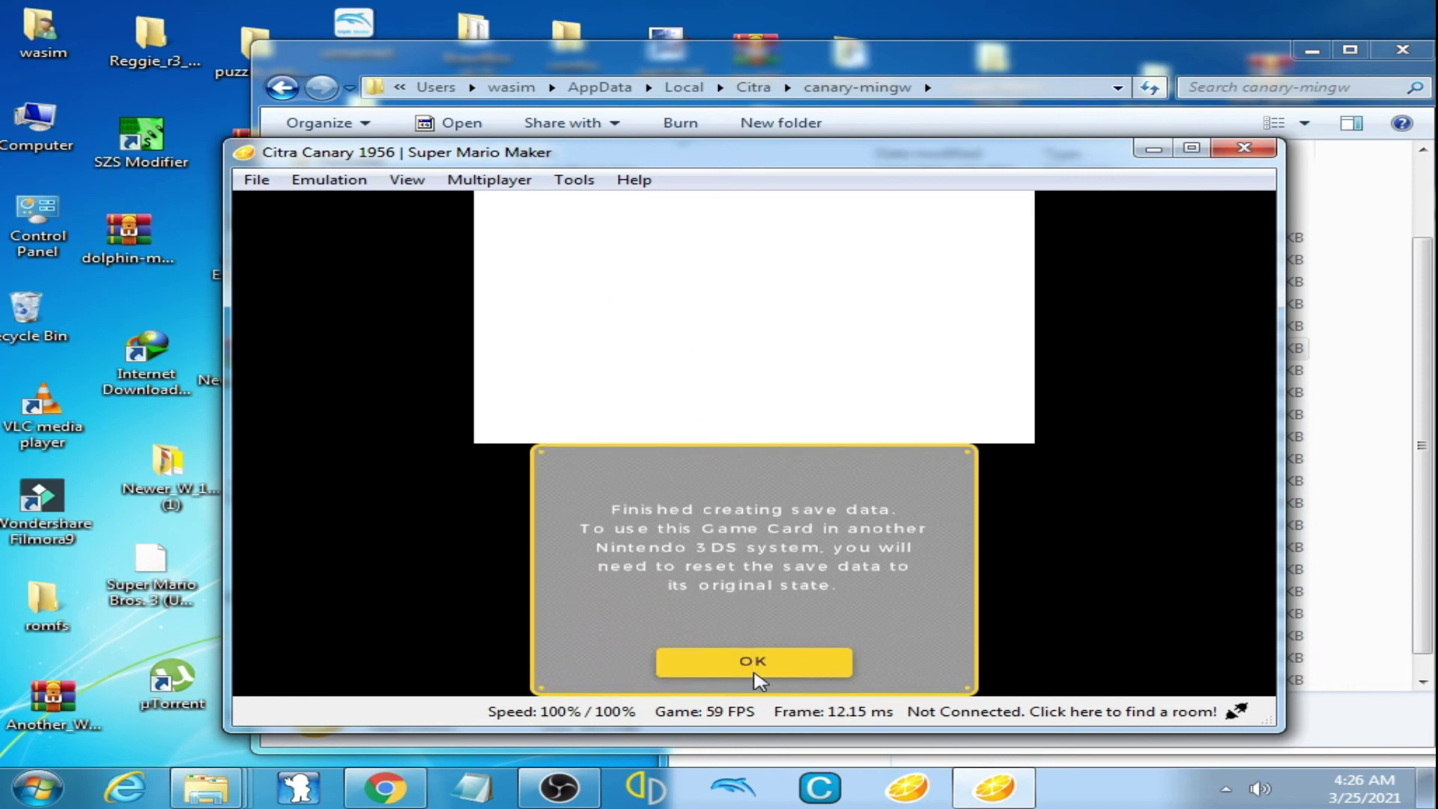
pyautogui.click(759, 677)
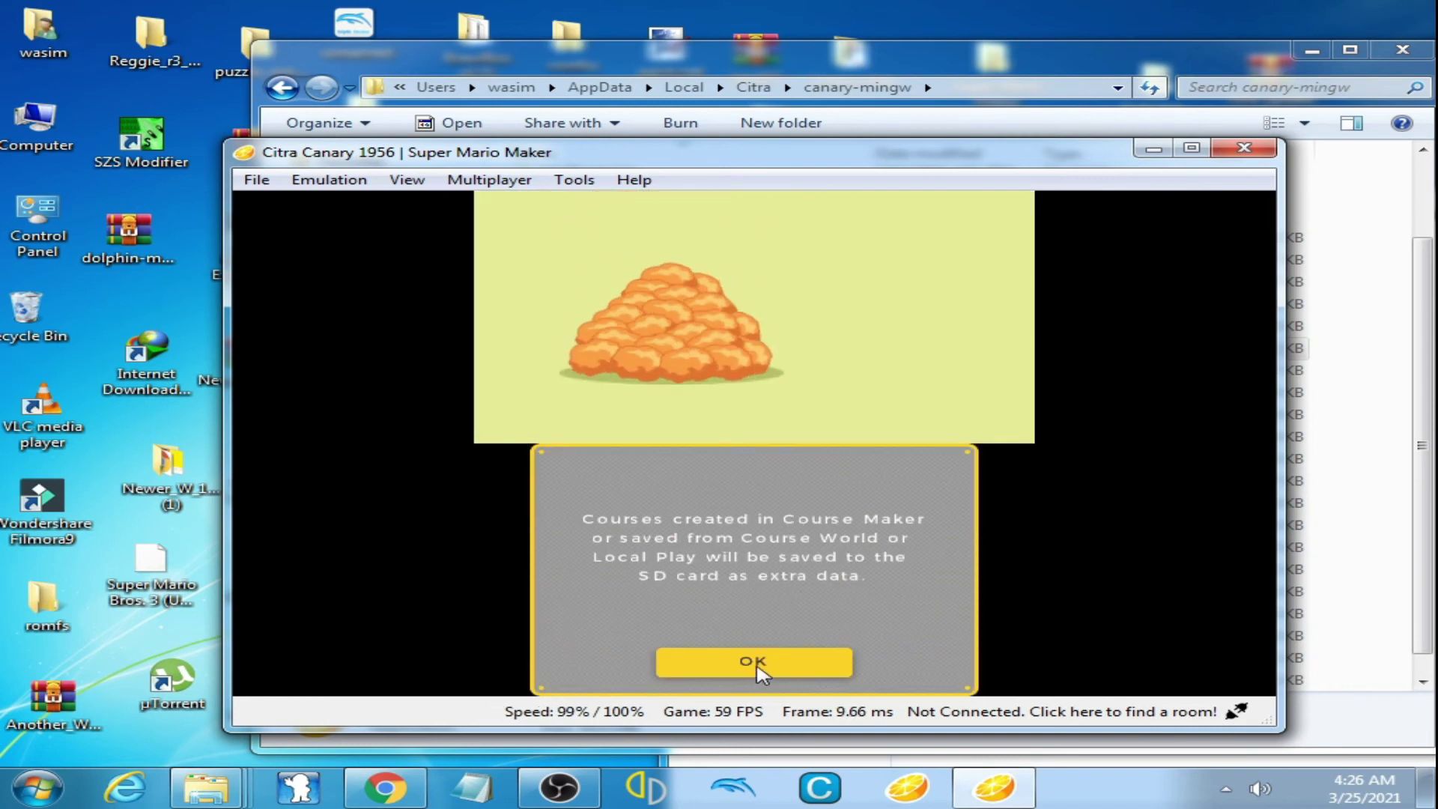
pyautogui.click(758, 672)
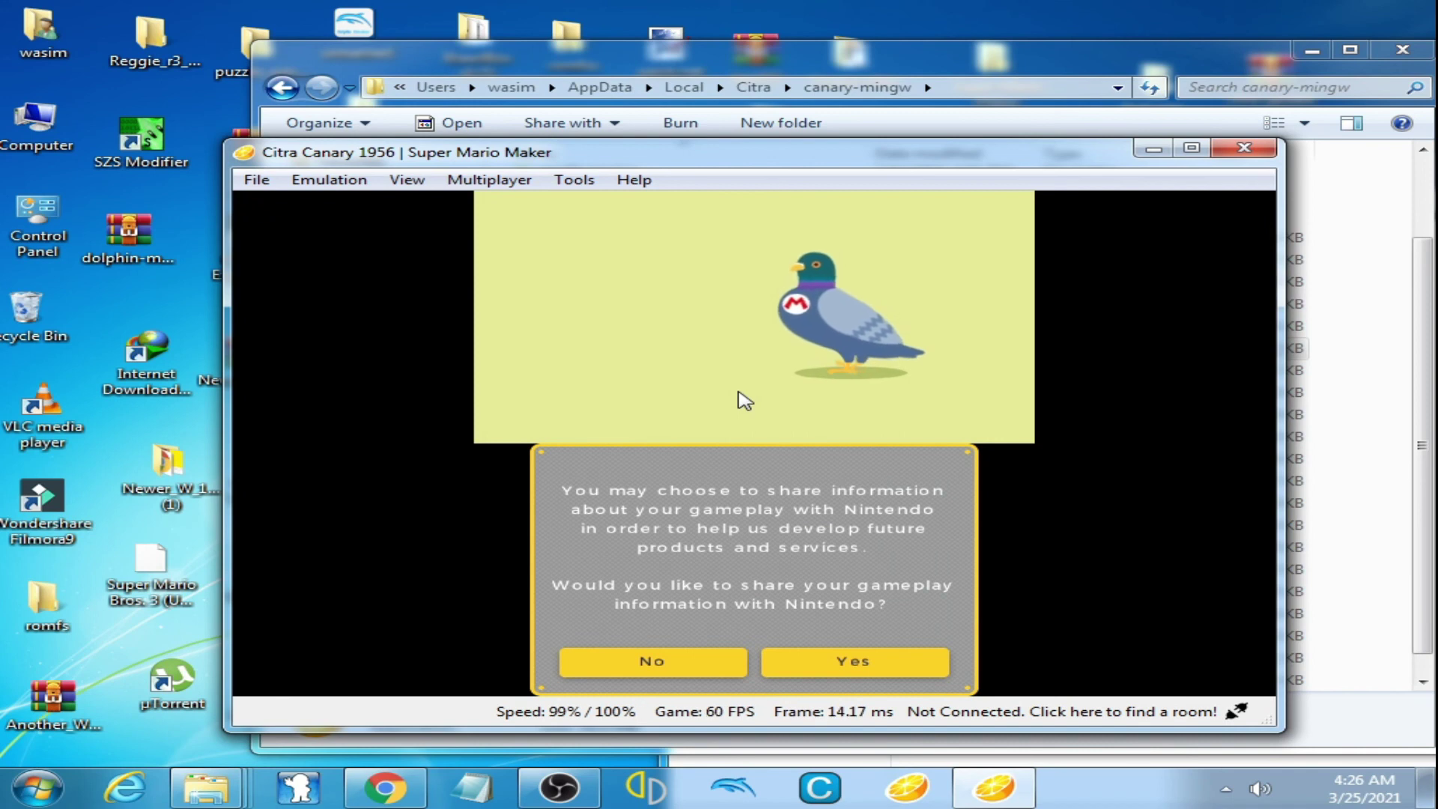
pyautogui.click(846, 666)
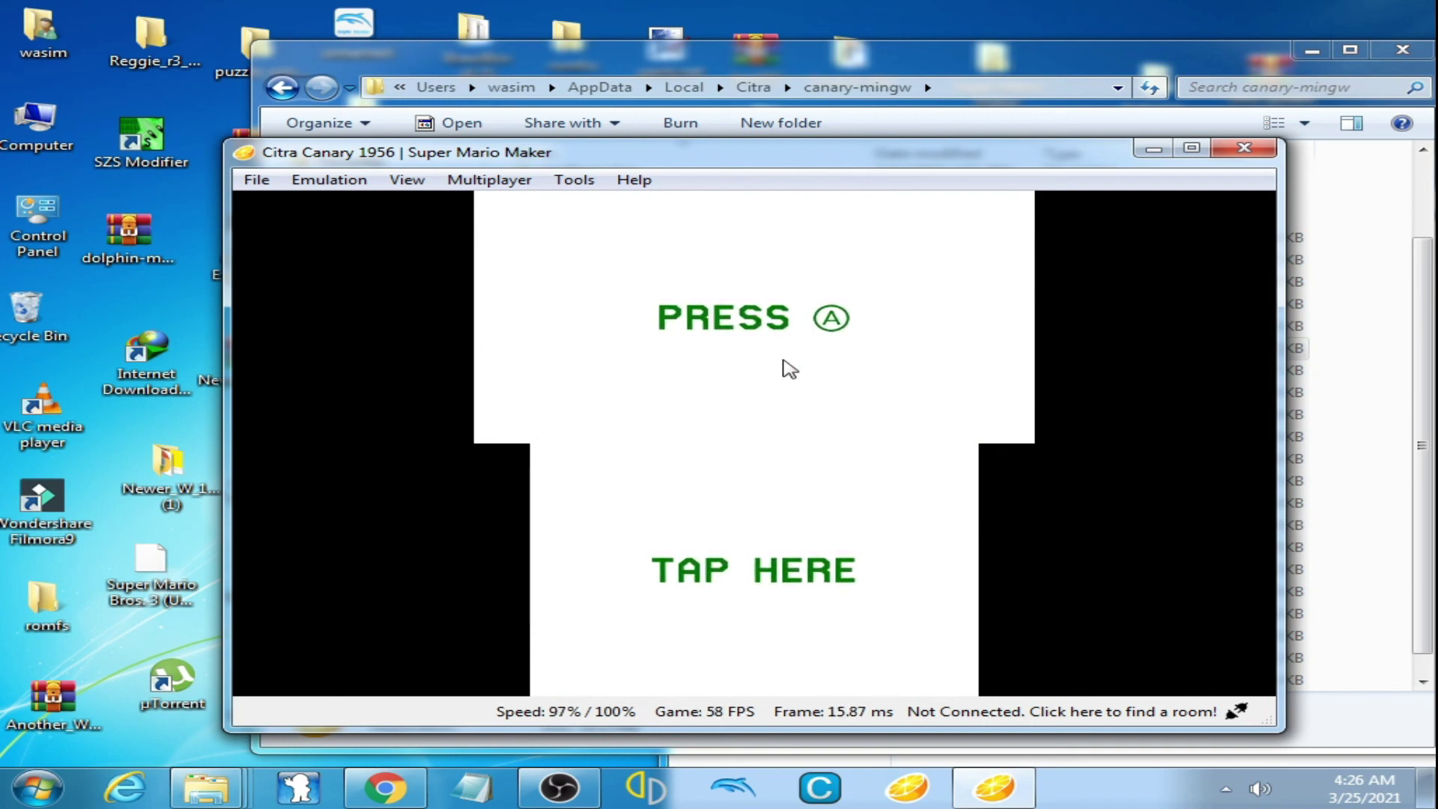
pyautogui.click(807, 582)
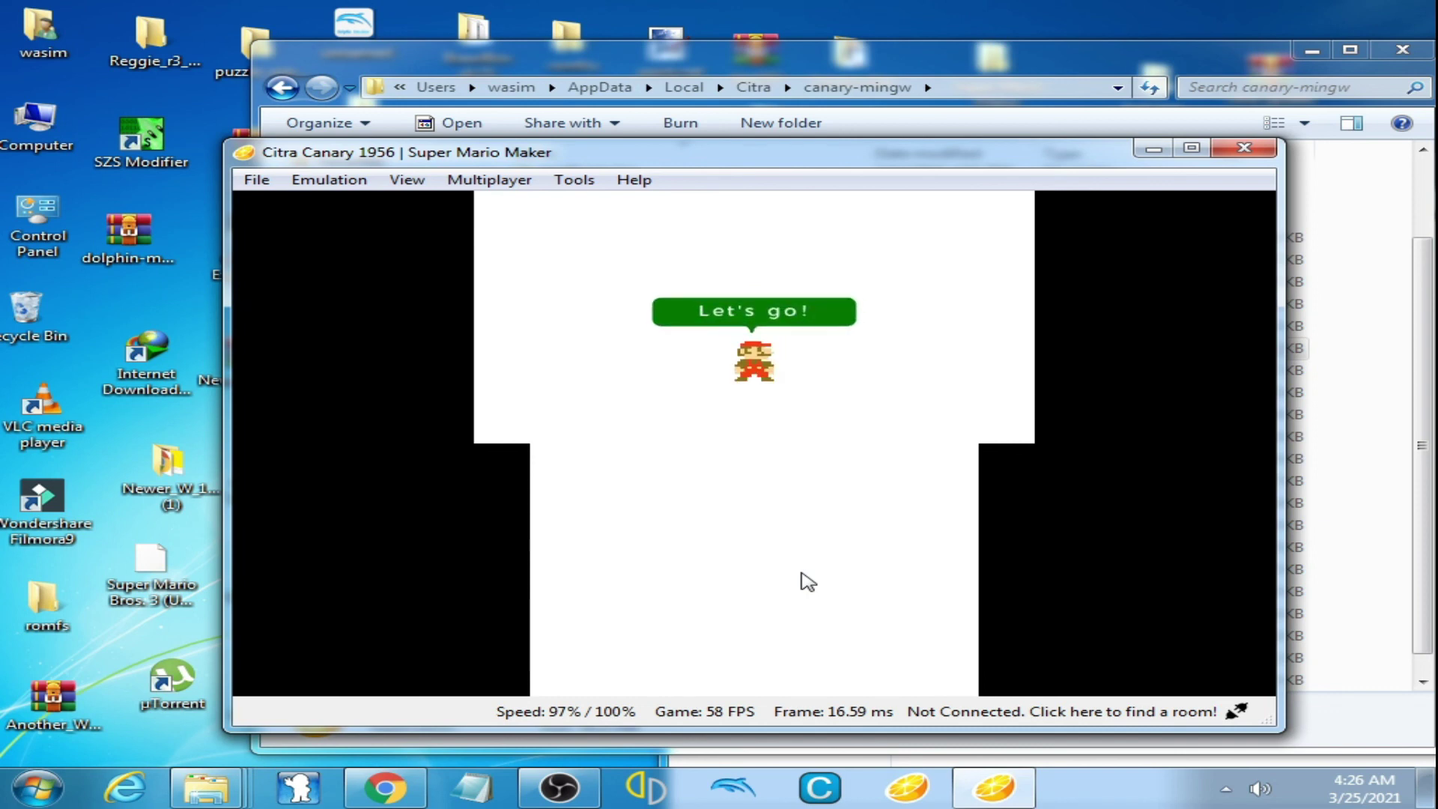